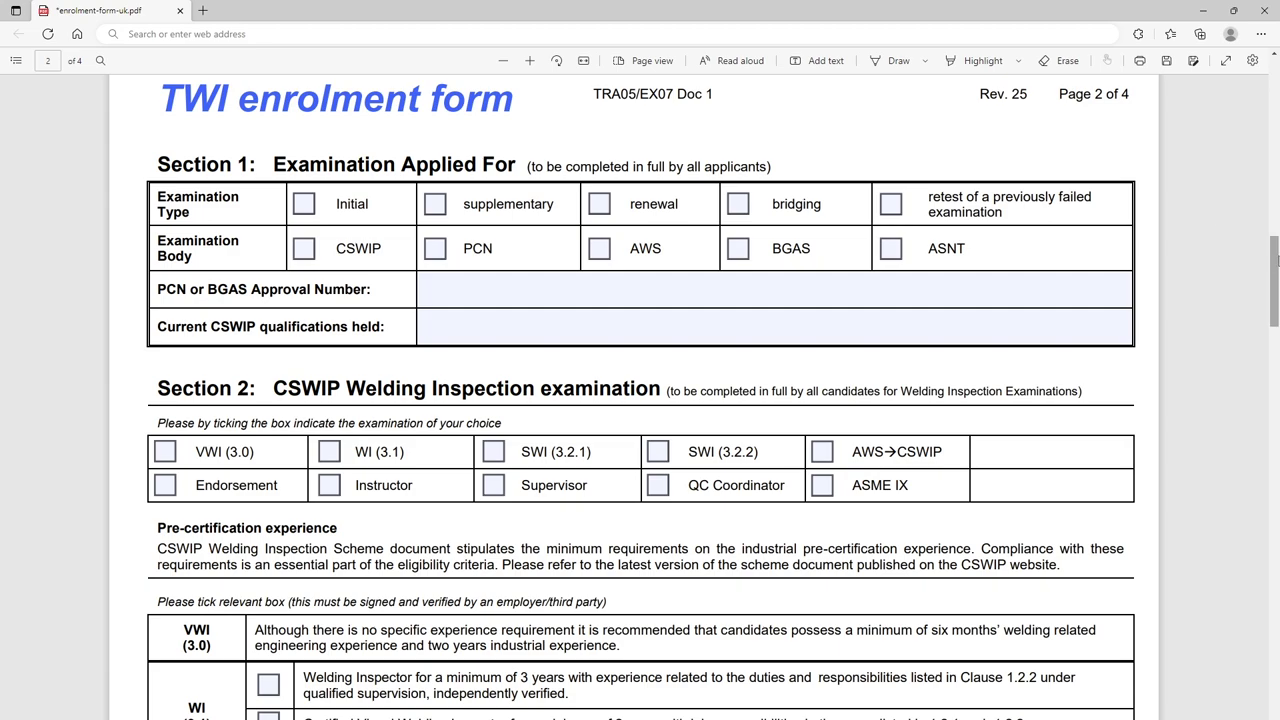
Step: Return to the top of page 1, briefly highlighting the 'Page 1 of 4' and 'Rev. 25' header text
drag(1276, 260, 1263, 76)
drag(1129, 125, 978, 123)
click(987, 133)
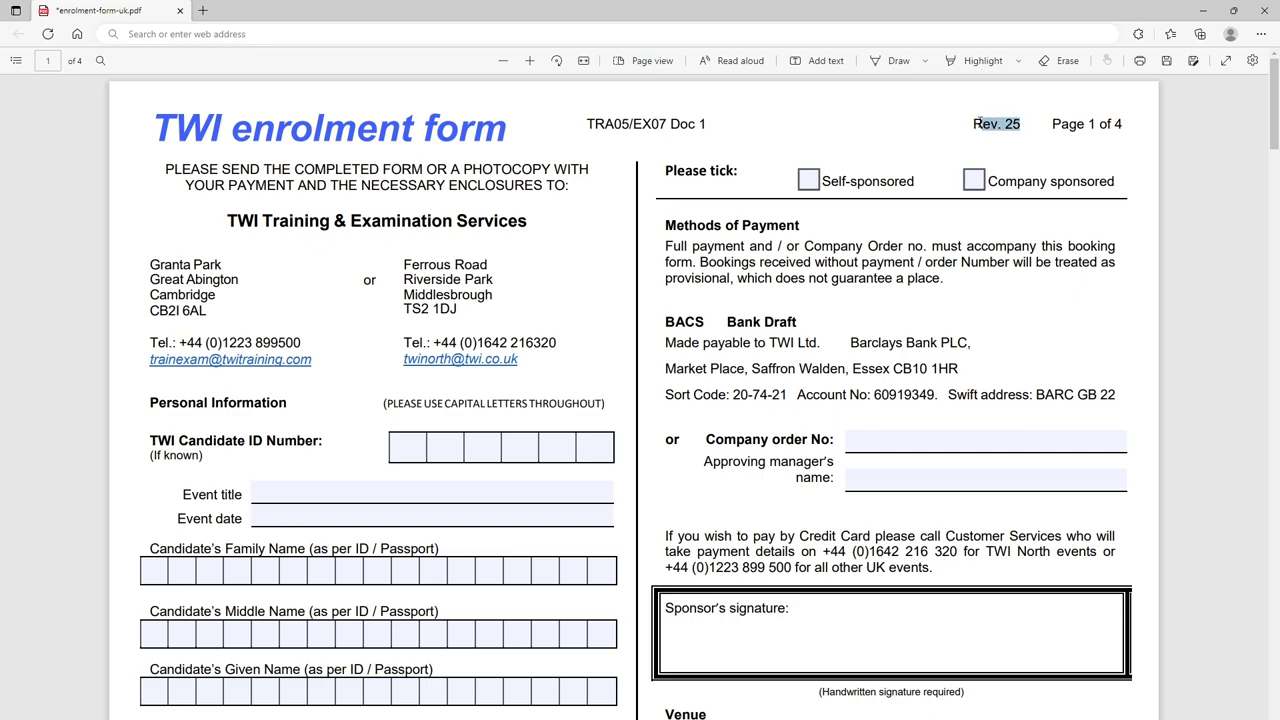
click(974, 127)
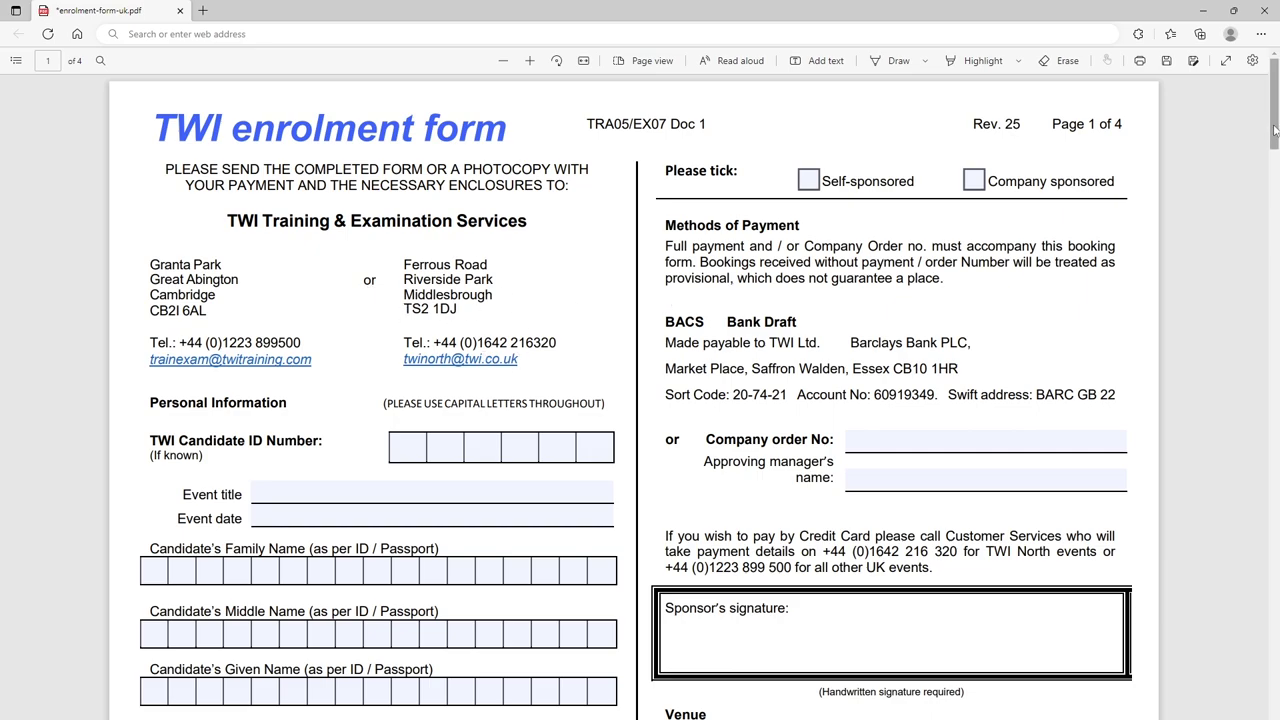
Step: Enter 'CSWIP 3.1 Welding Inspector' as the Event title
drag(1275, 131, 1275, 173)
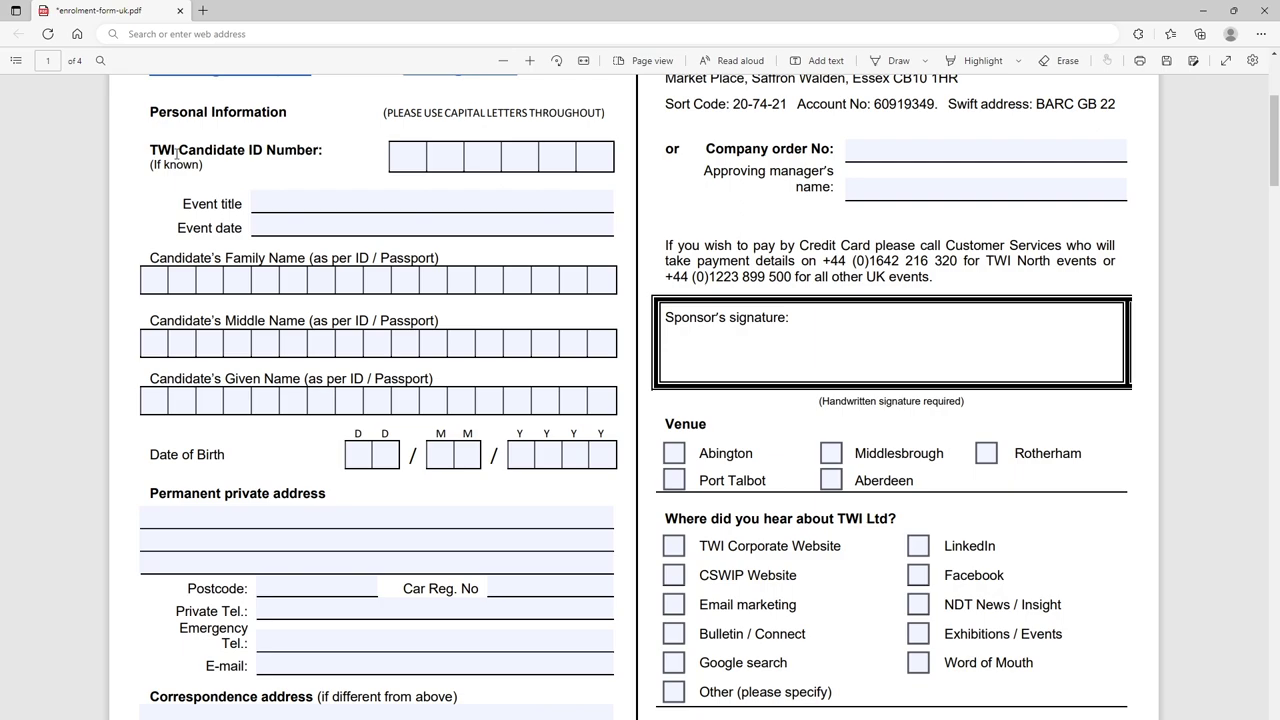
click(412, 158)
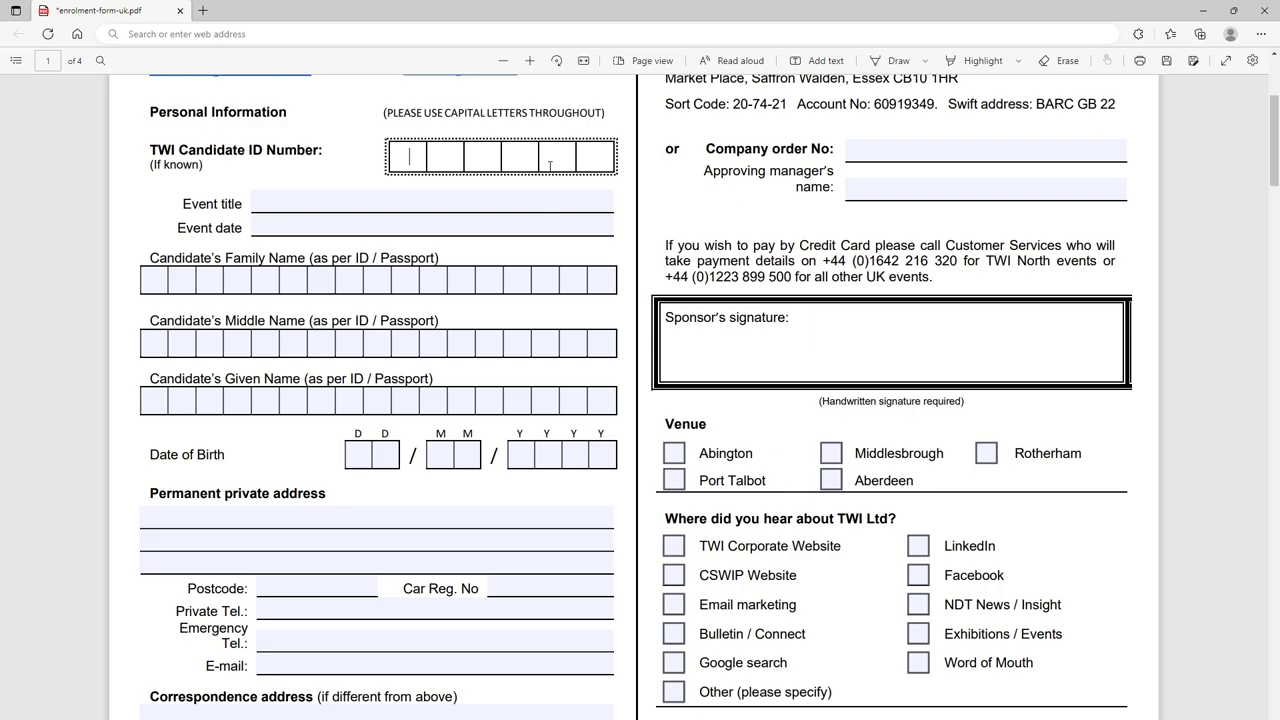
click(303, 197)
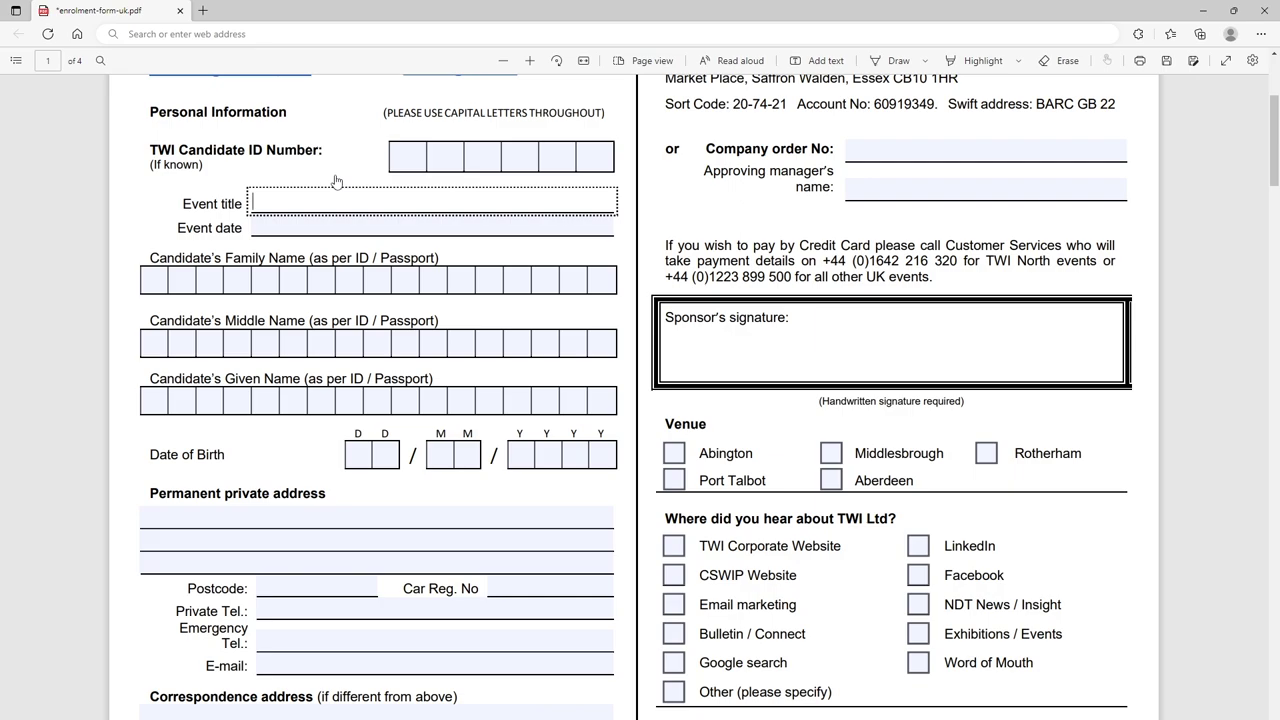
text(CSWIP 3.1 Welding Inspector)
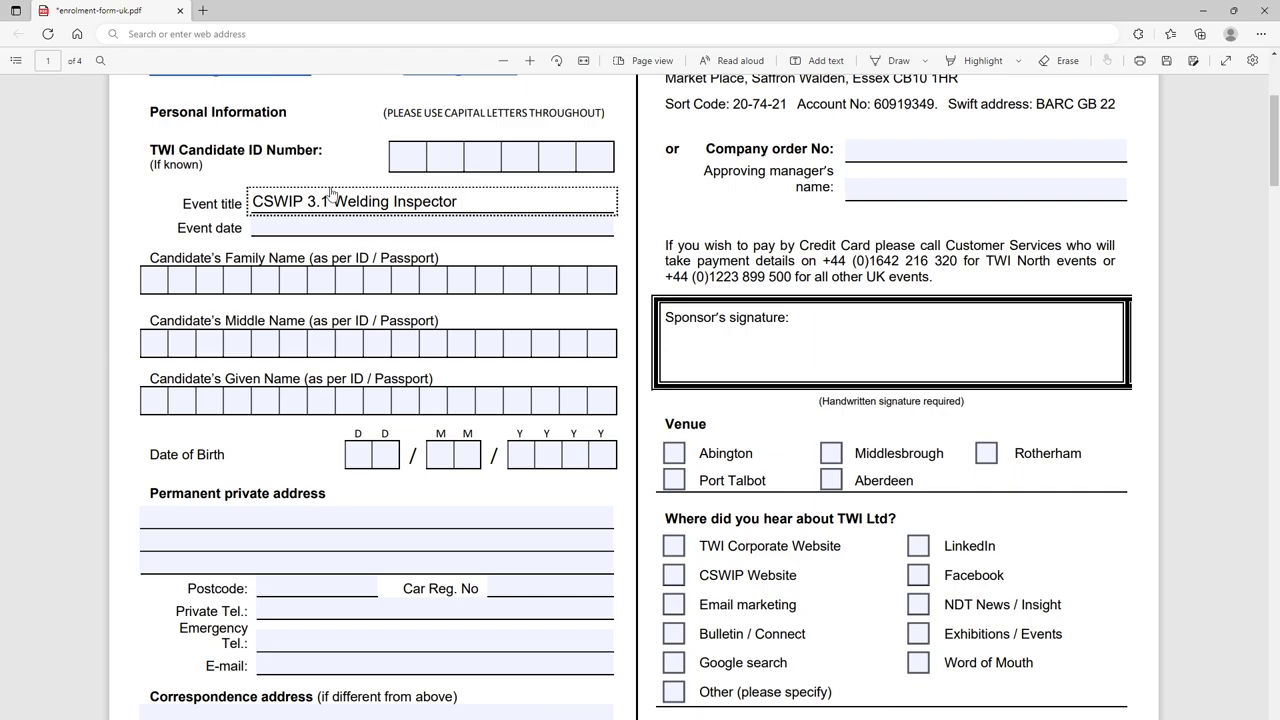
Step: Enter the Event date as 21/11/2022, correcting the mistyped year
click(341, 221)
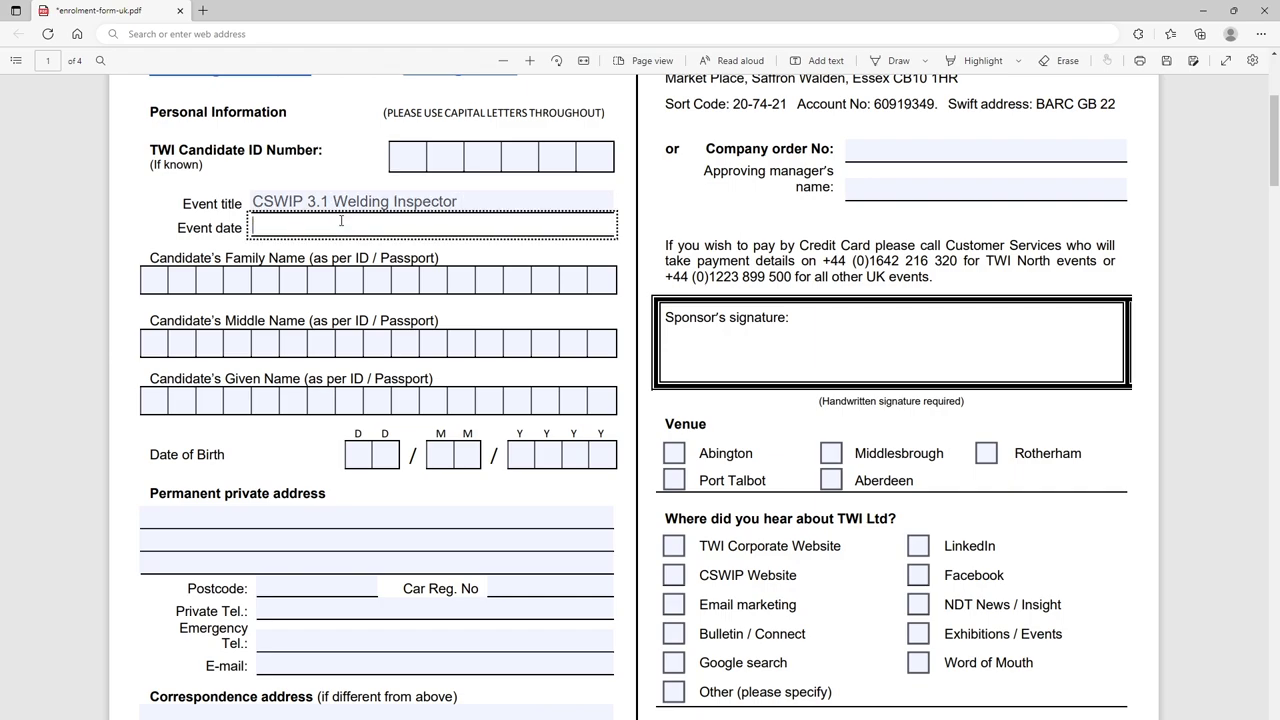
text(21/11/2022)
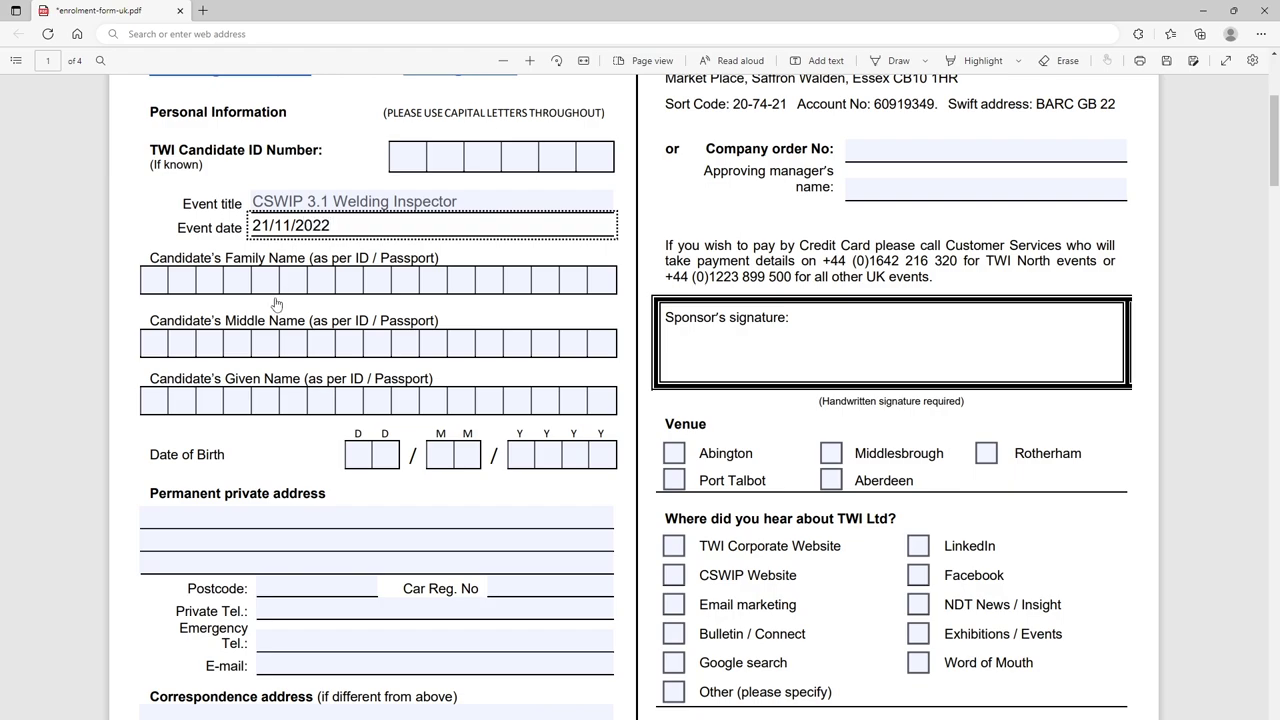
drag(1276, 170, 1276, 215)
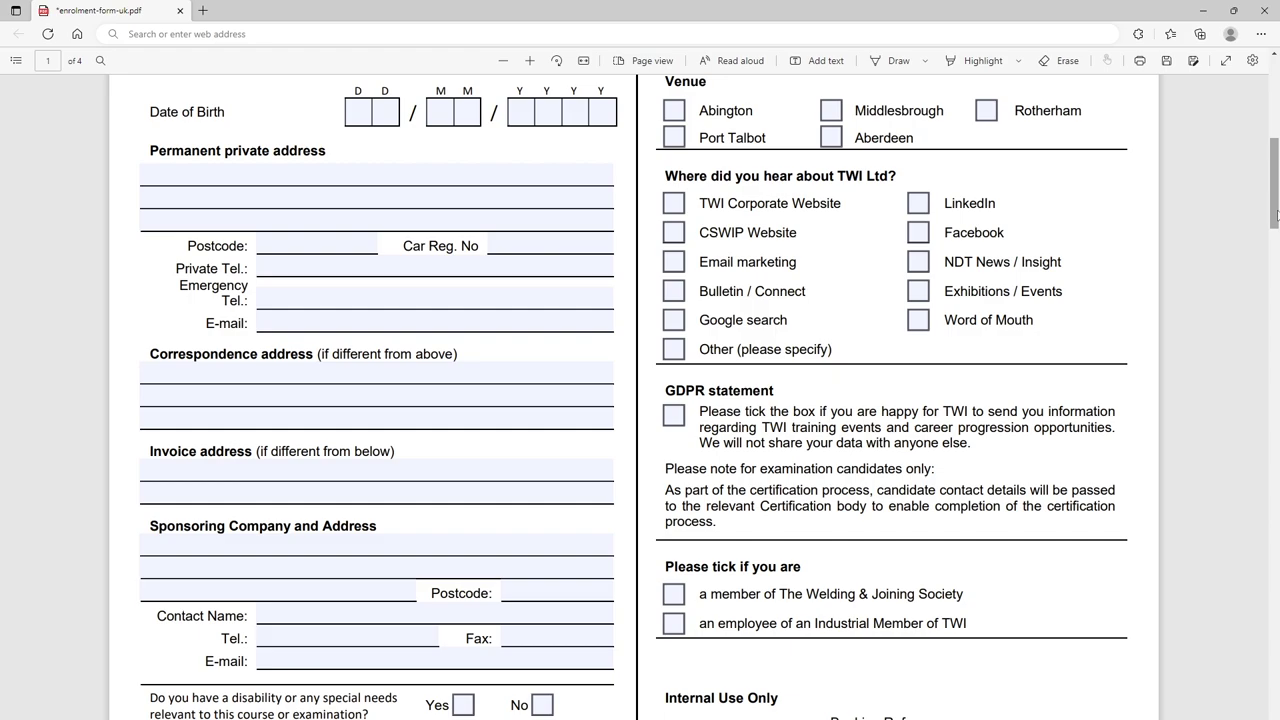
click(235, 175)
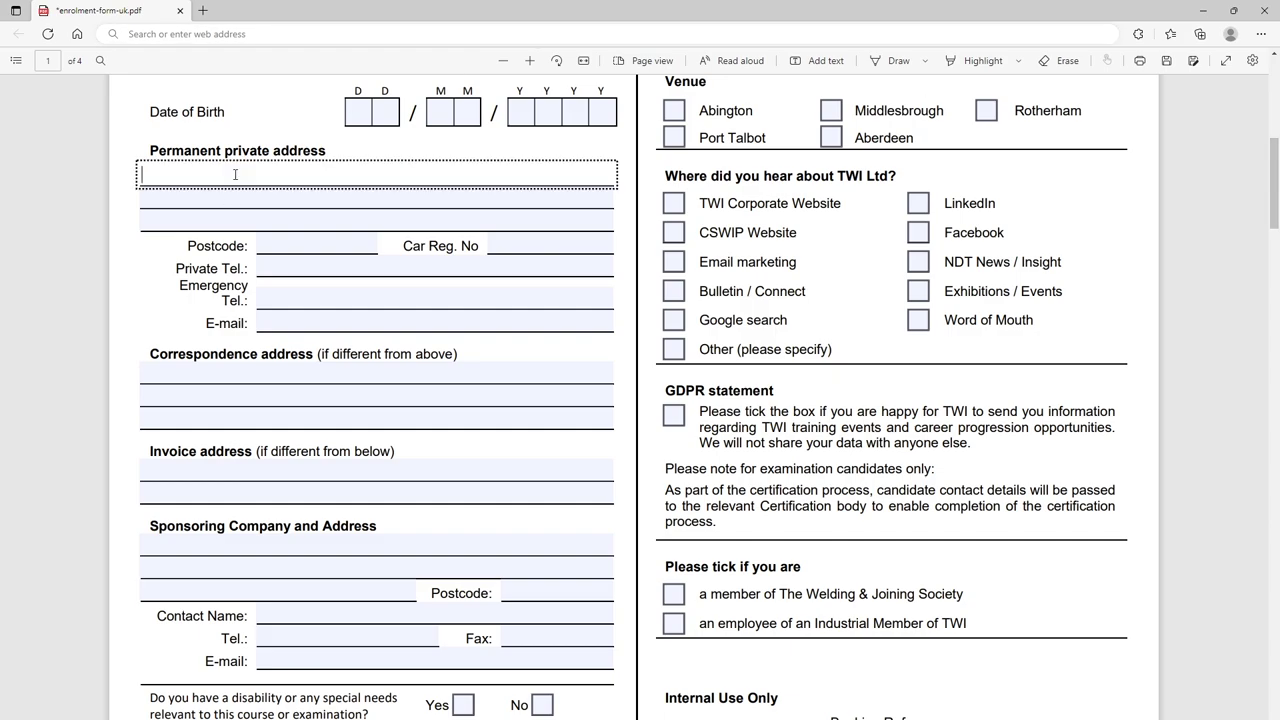
click(307, 371)
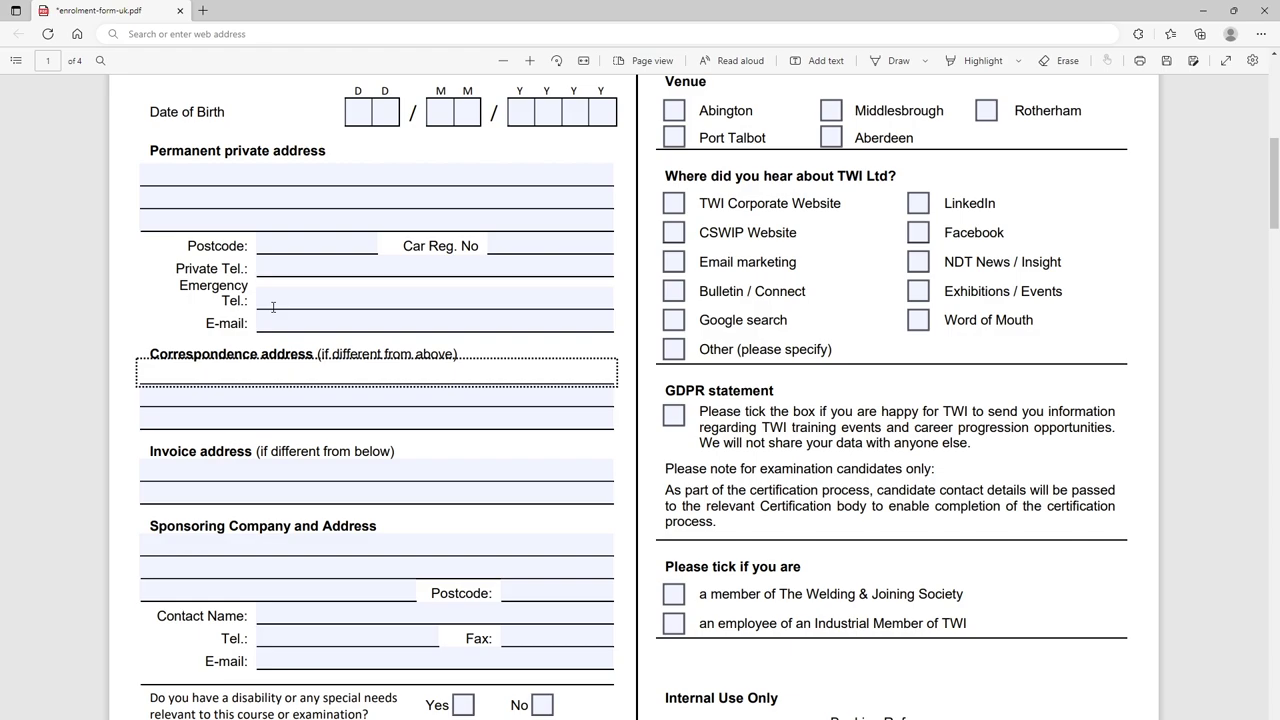
click(277, 473)
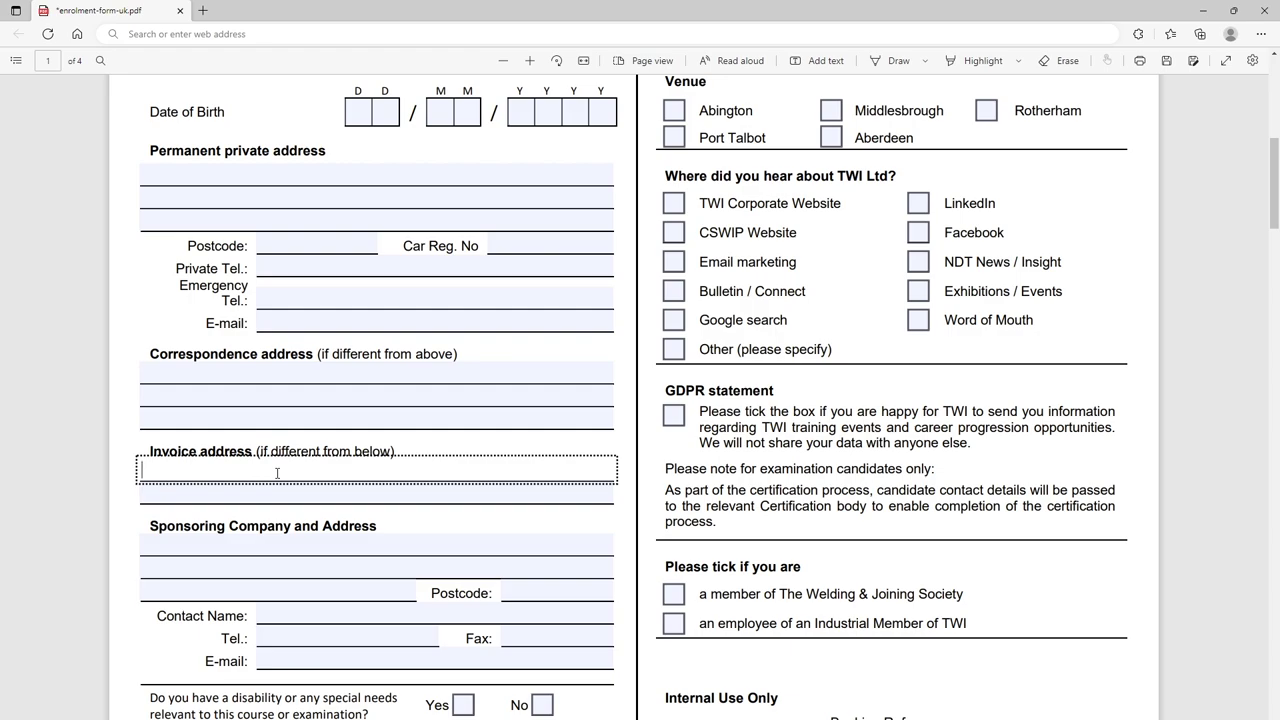
click(223, 554)
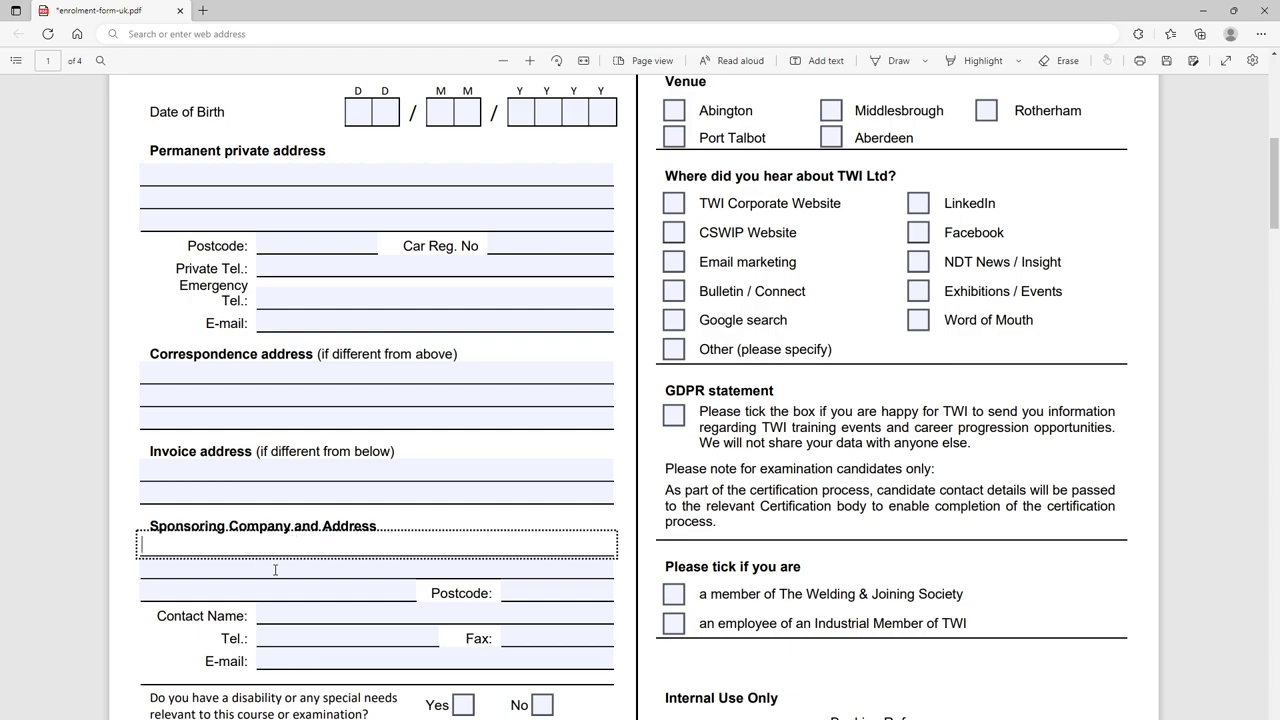
click(186, 475)
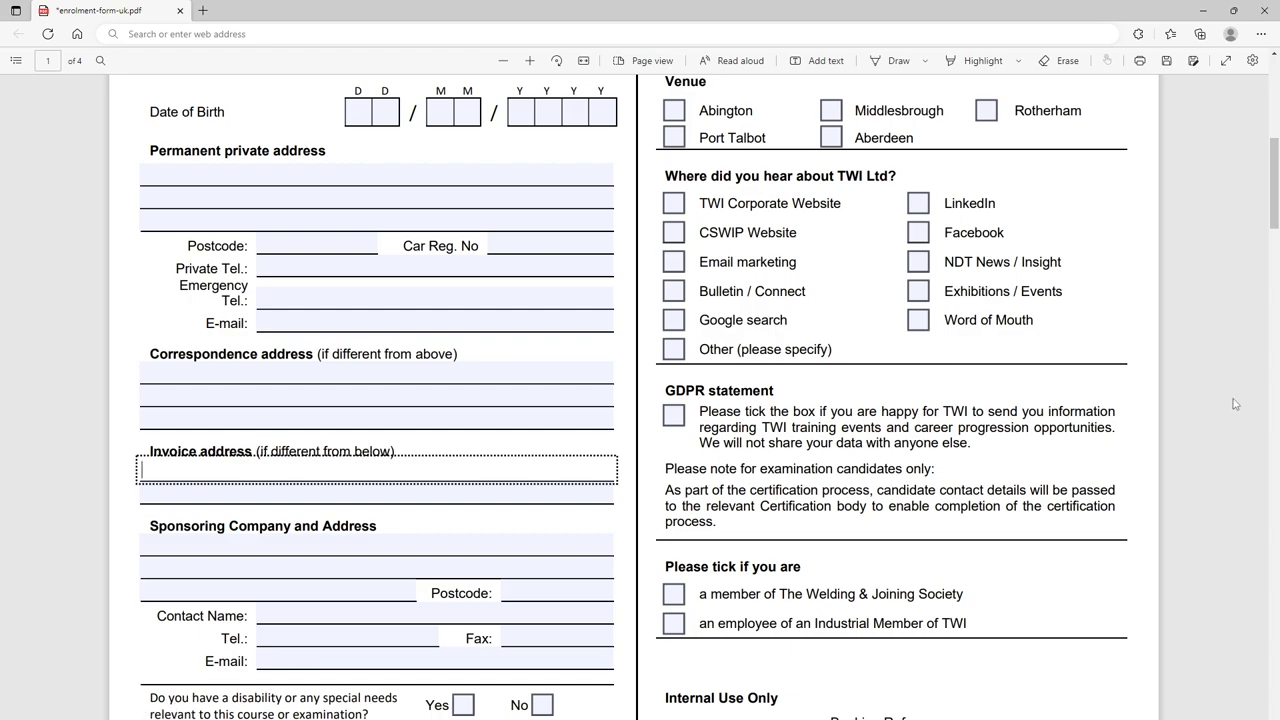
scroll(1276, 266, down, 1)
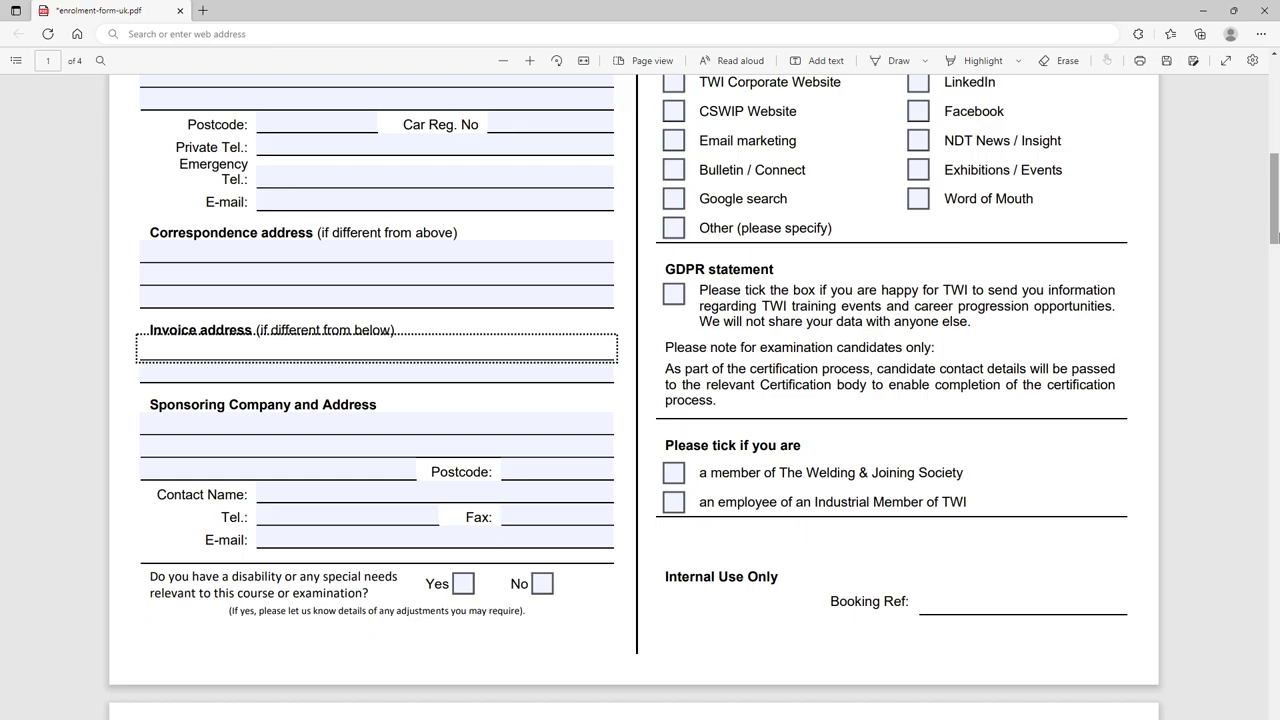
Step: Enter XXX in the Company order No field
scroll(640, 400, up, 7)
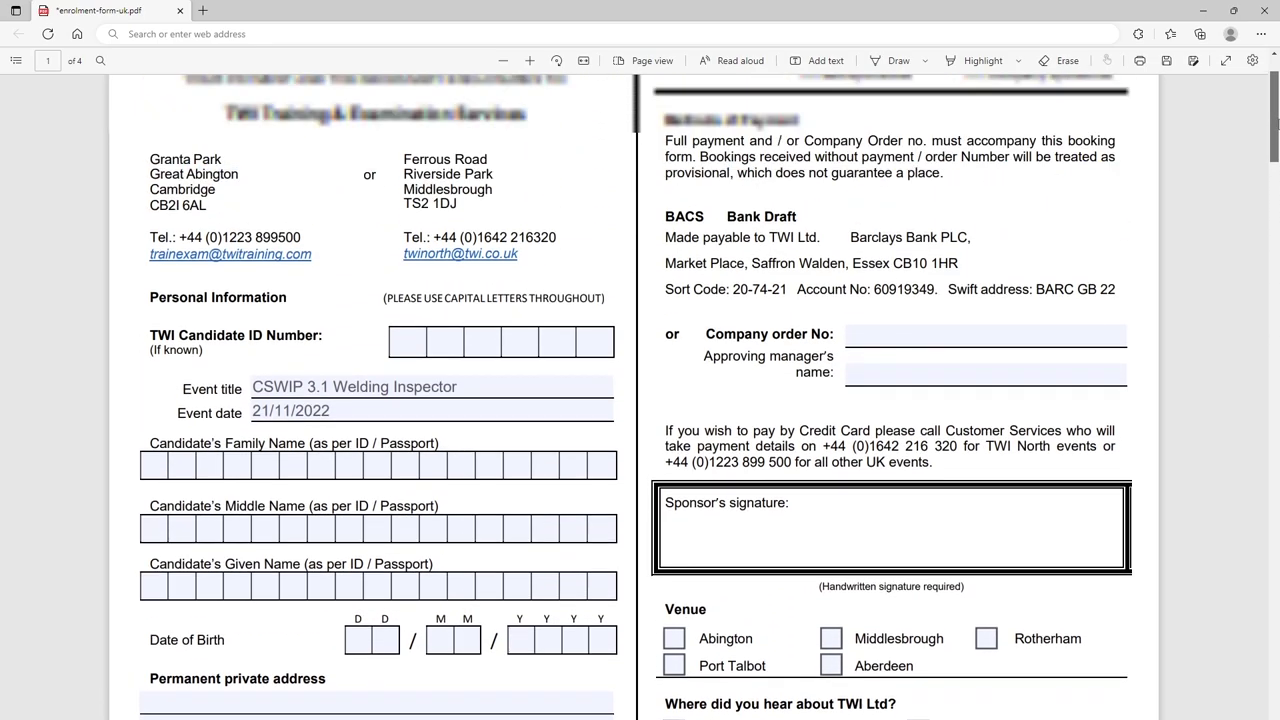
scroll(803, 316, up, 1)
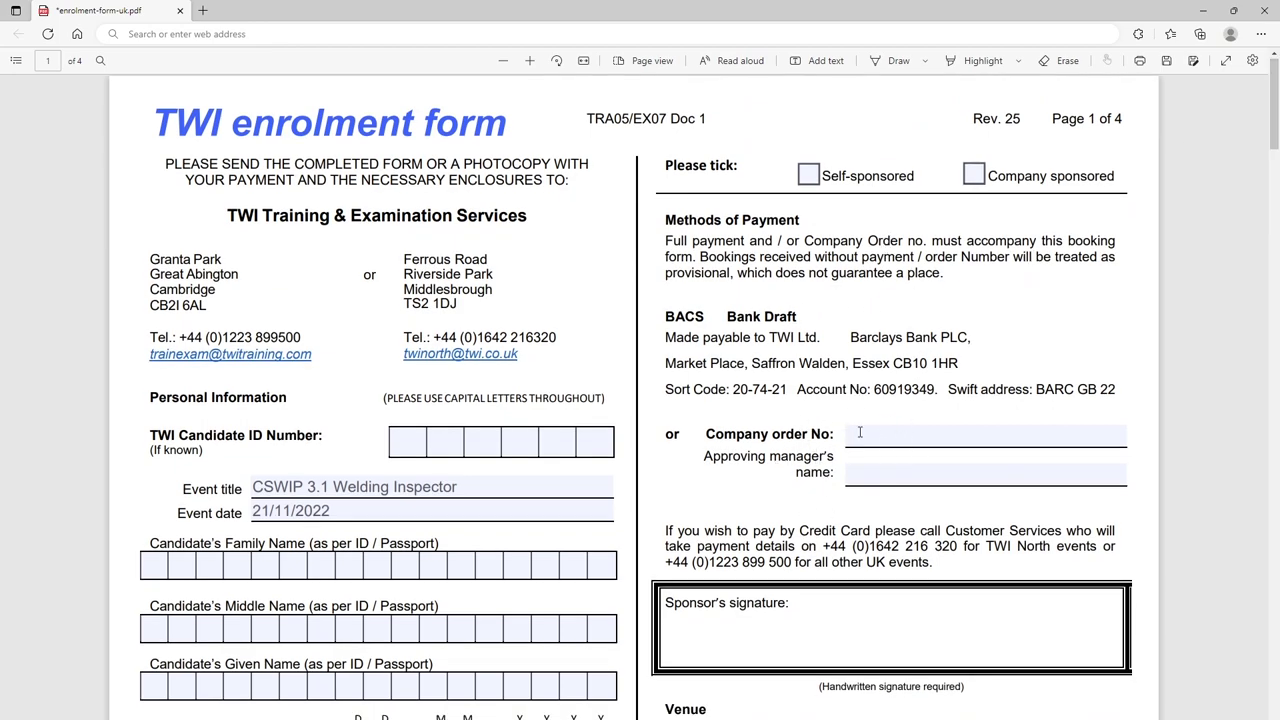
click(903, 442)
text(XXX)
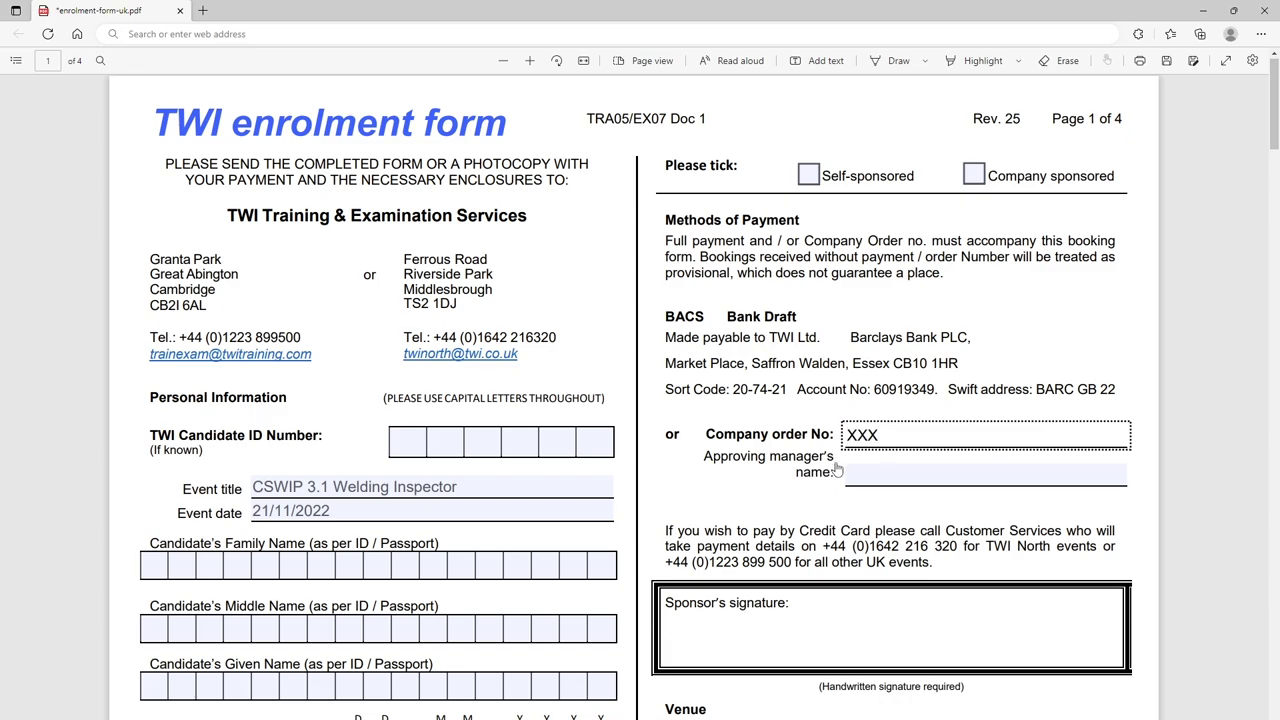
click(755, 503)
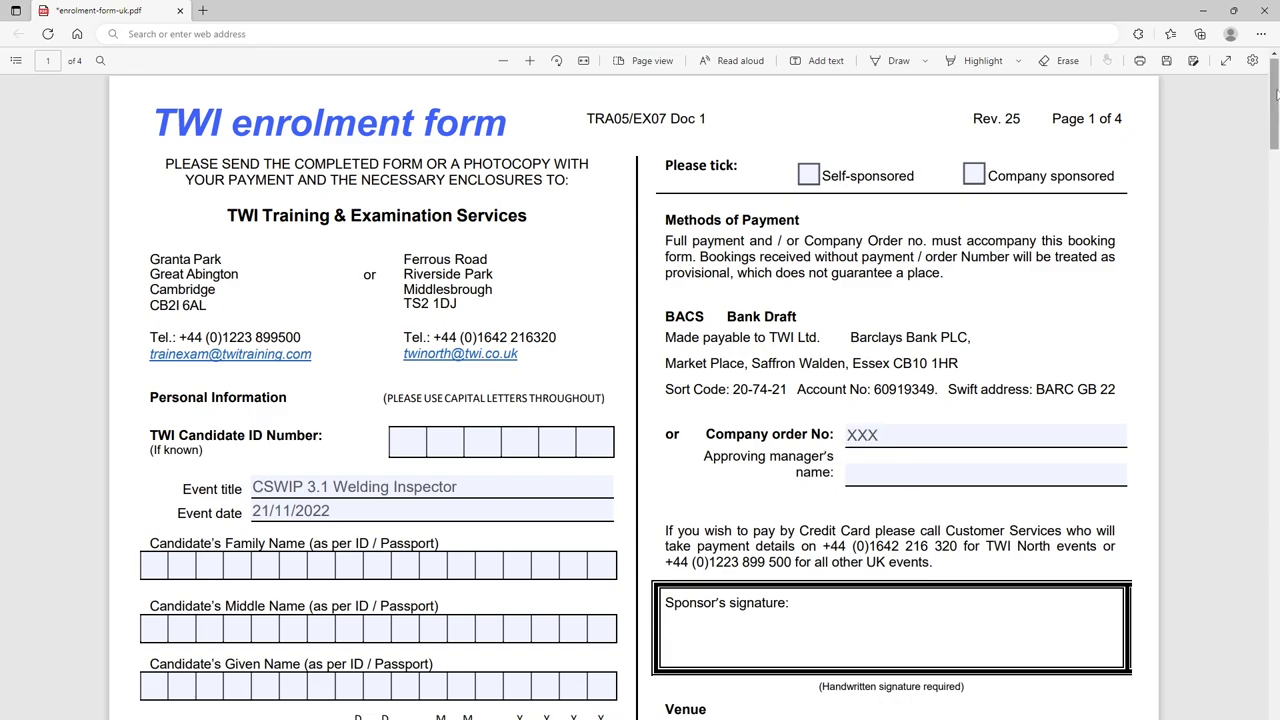
Step: Scroll down and briefly highlight the 'Handwritten signature required' caption
scroll(1276, 97, down, 2)
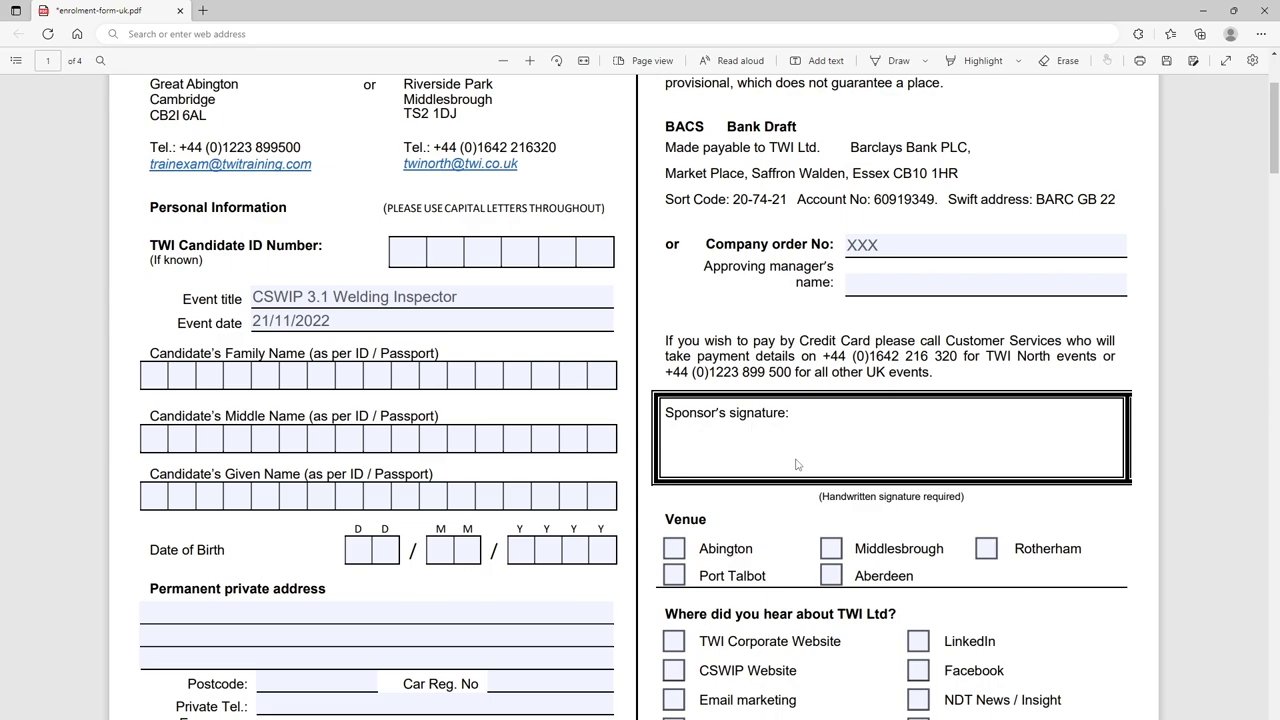
drag(966, 497, 808, 497)
click(905, 510)
drag(1275, 150, 1275, 178)
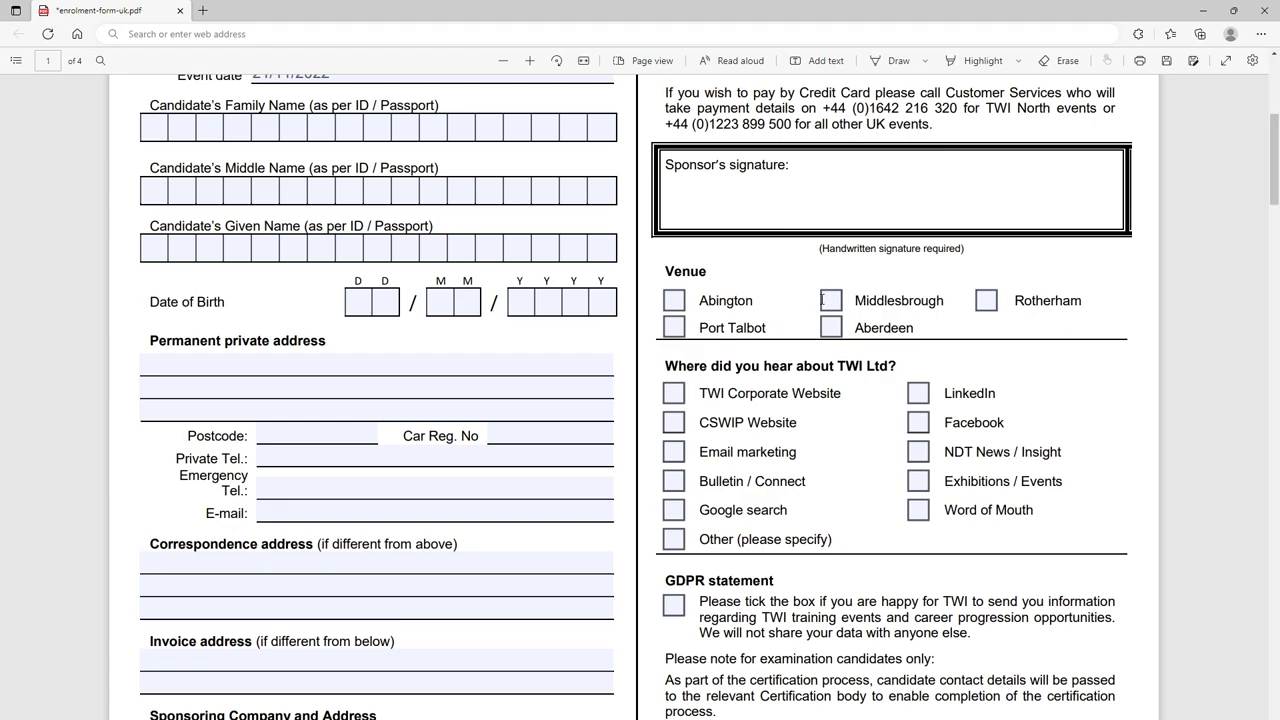
click(676, 300)
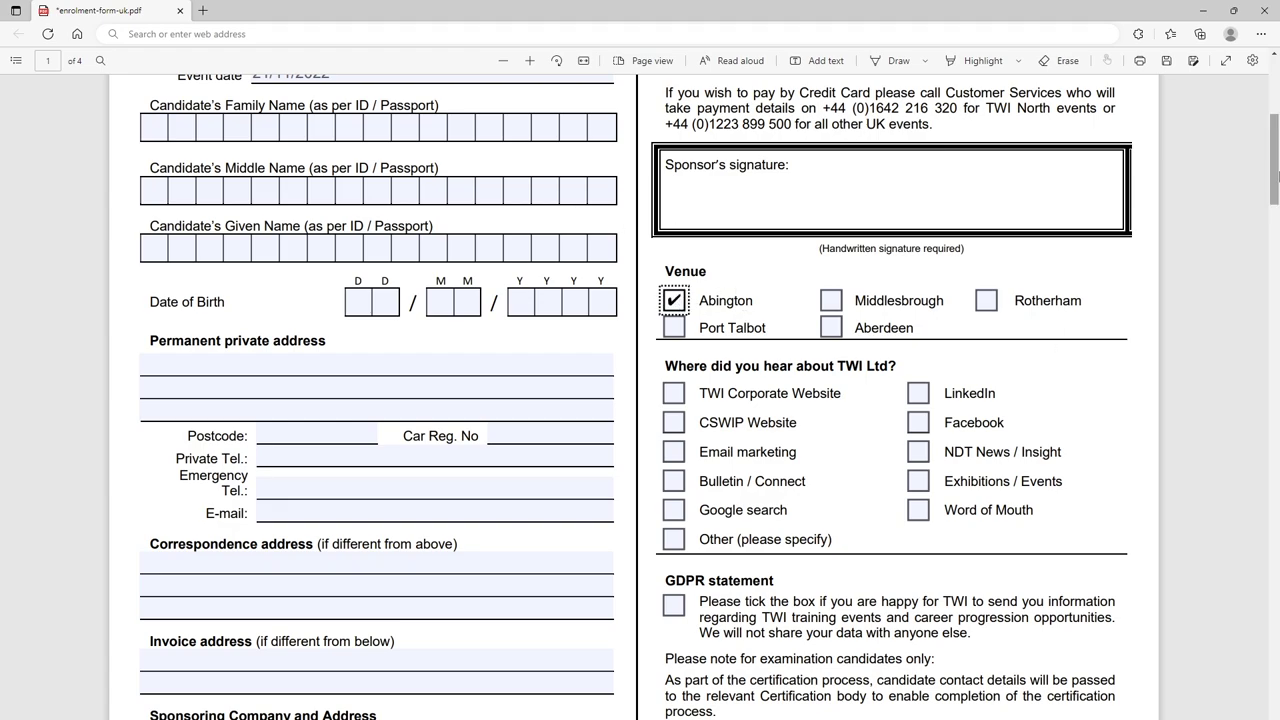
drag(1276, 175, 1270, 115)
scroll(1270, 115, down, 2)
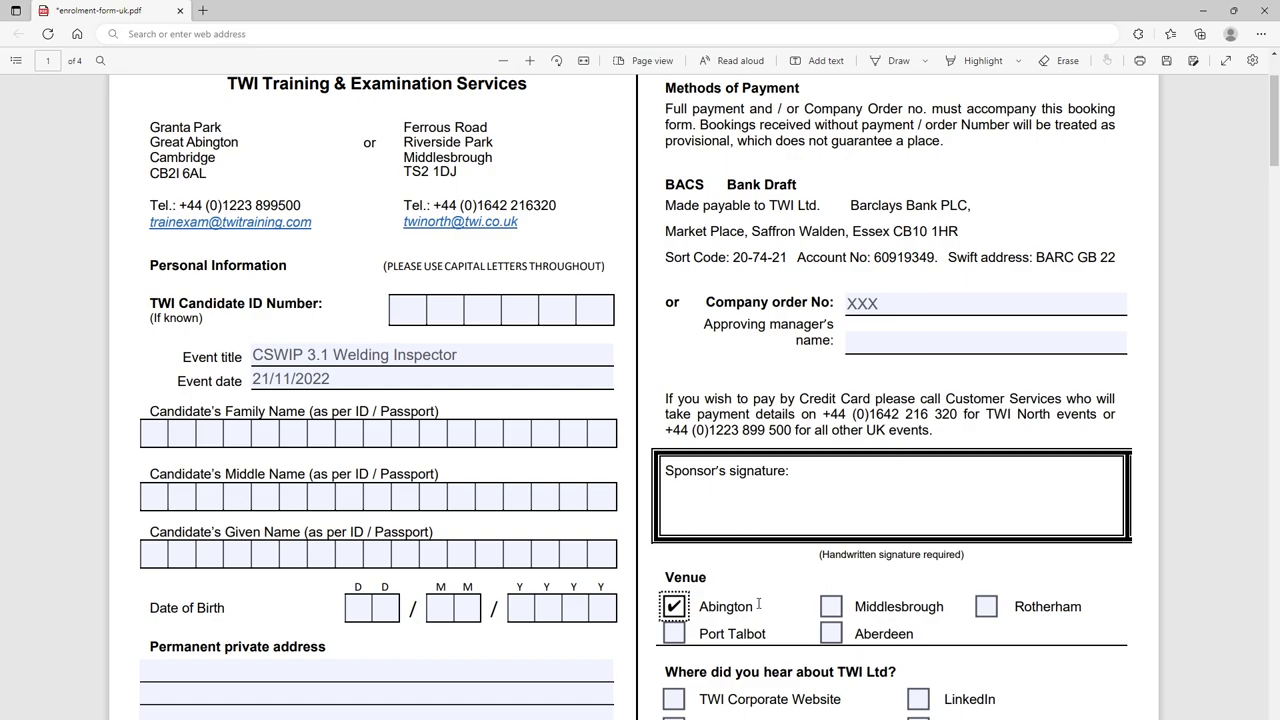
drag(759, 604, 697, 606)
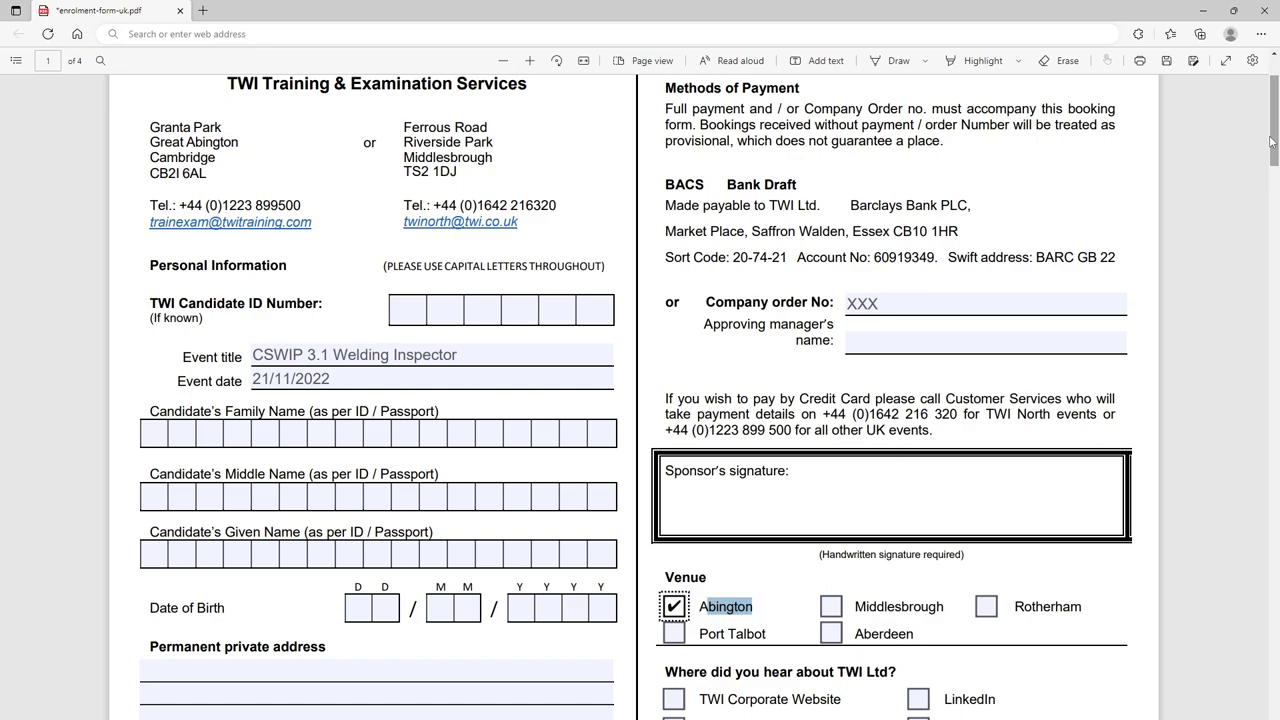
scroll(1272, 142, down, 4)
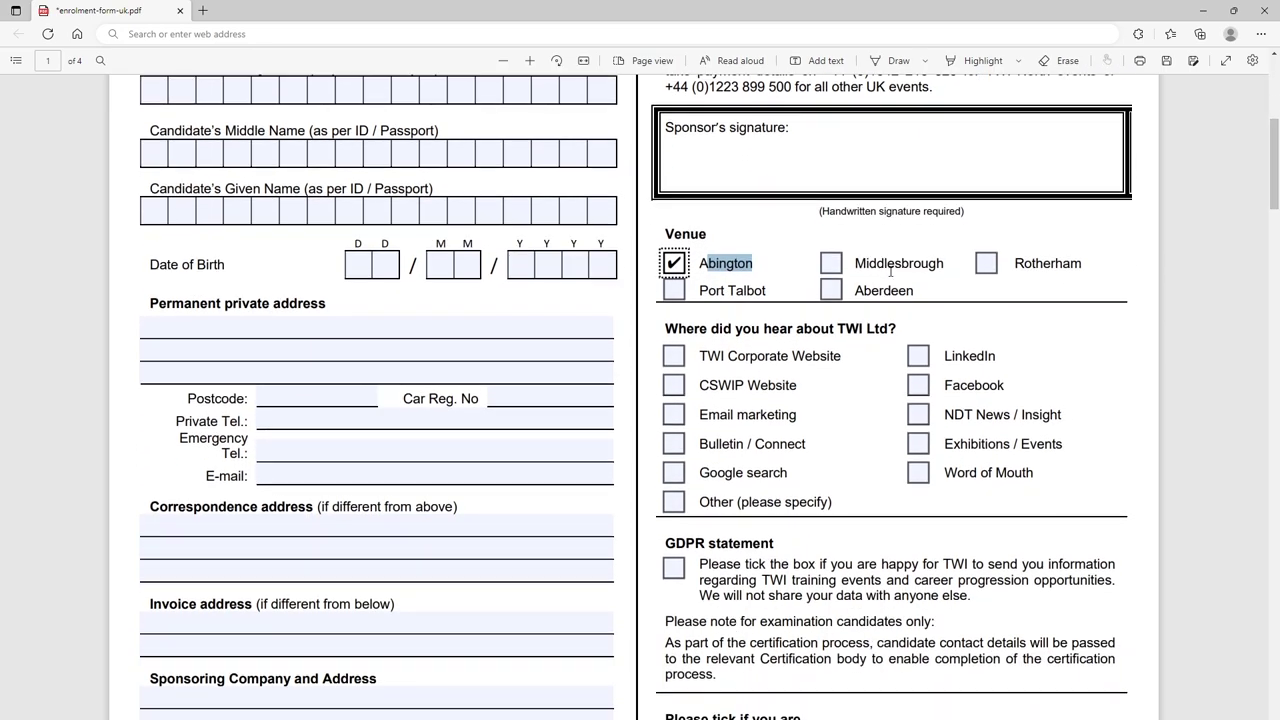
key(space)
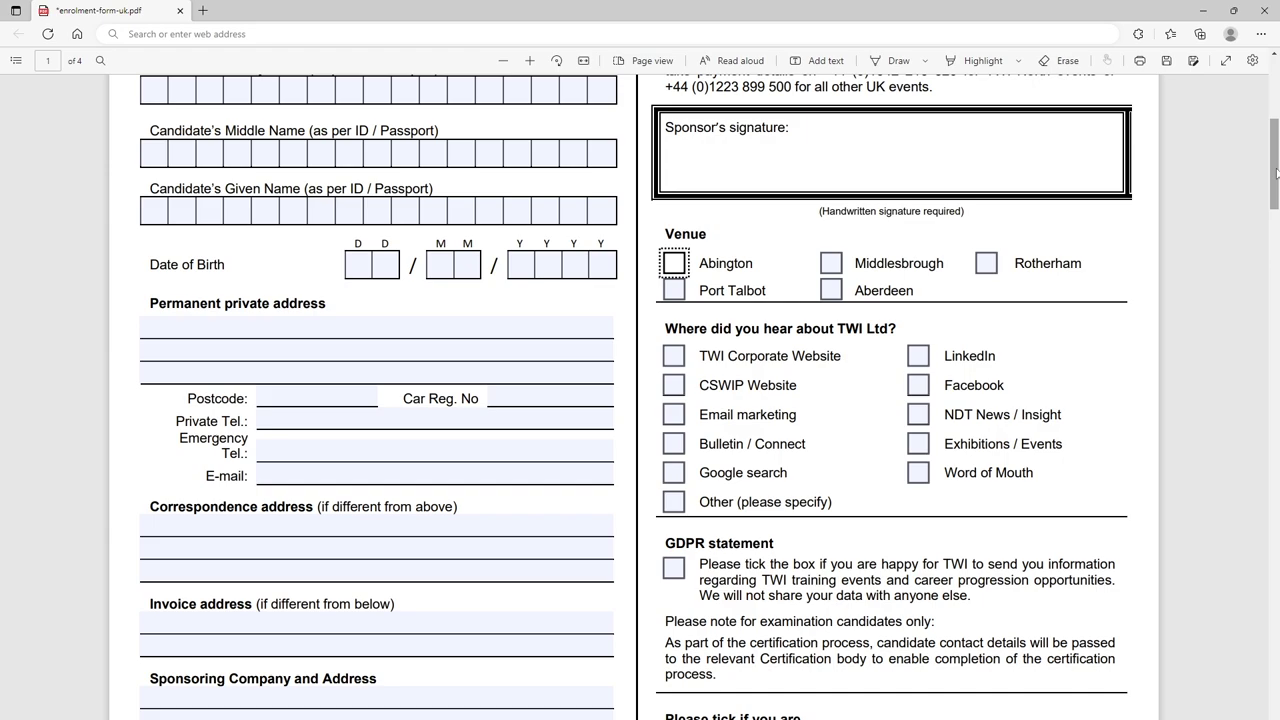
scroll(1276, 172, down, 3)
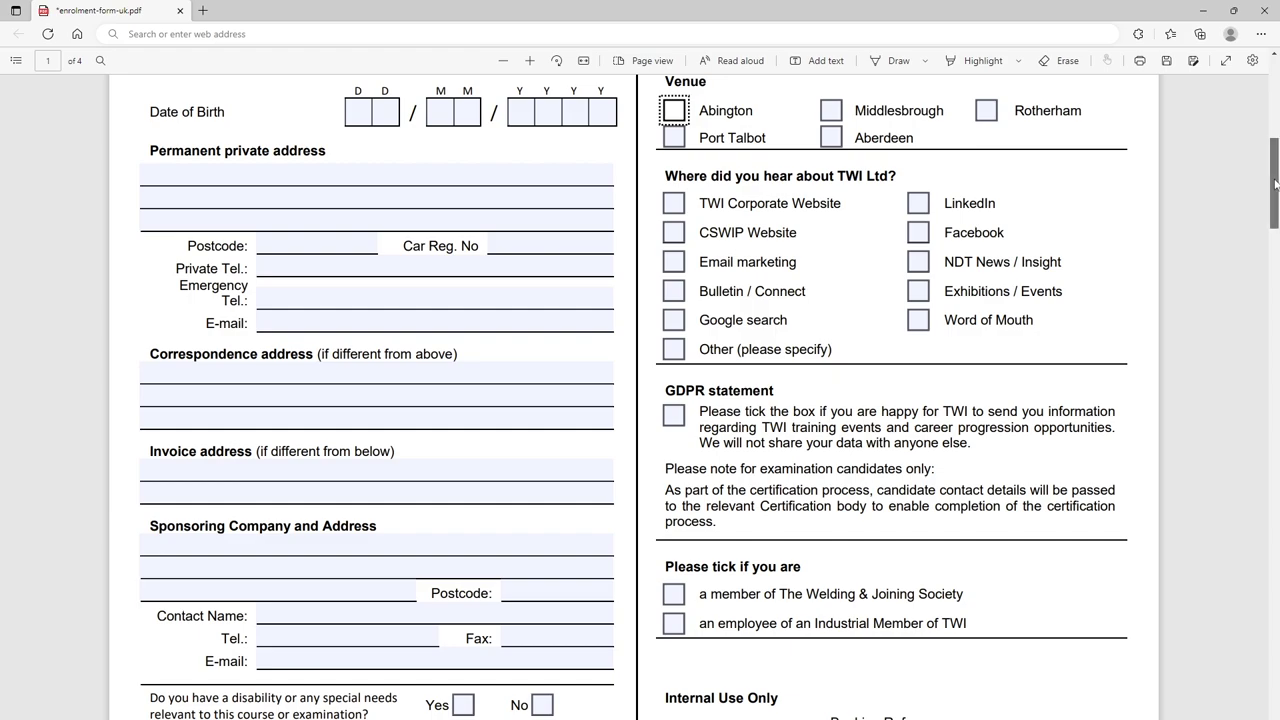
Step: Scroll to the top of page 2, briefly highlighting the Welding & Joining Society and Industrial Member lines
scroll(1275, 183, down, 1)
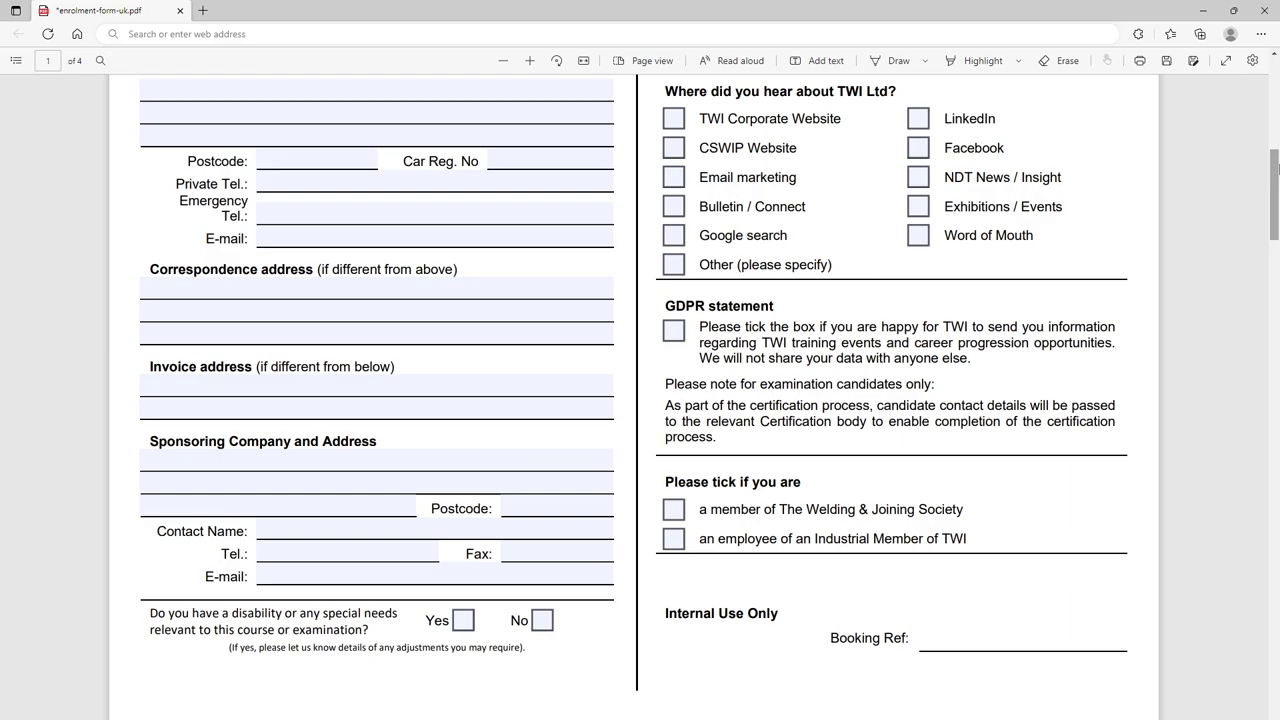
drag(1277, 168, 1277, 196)
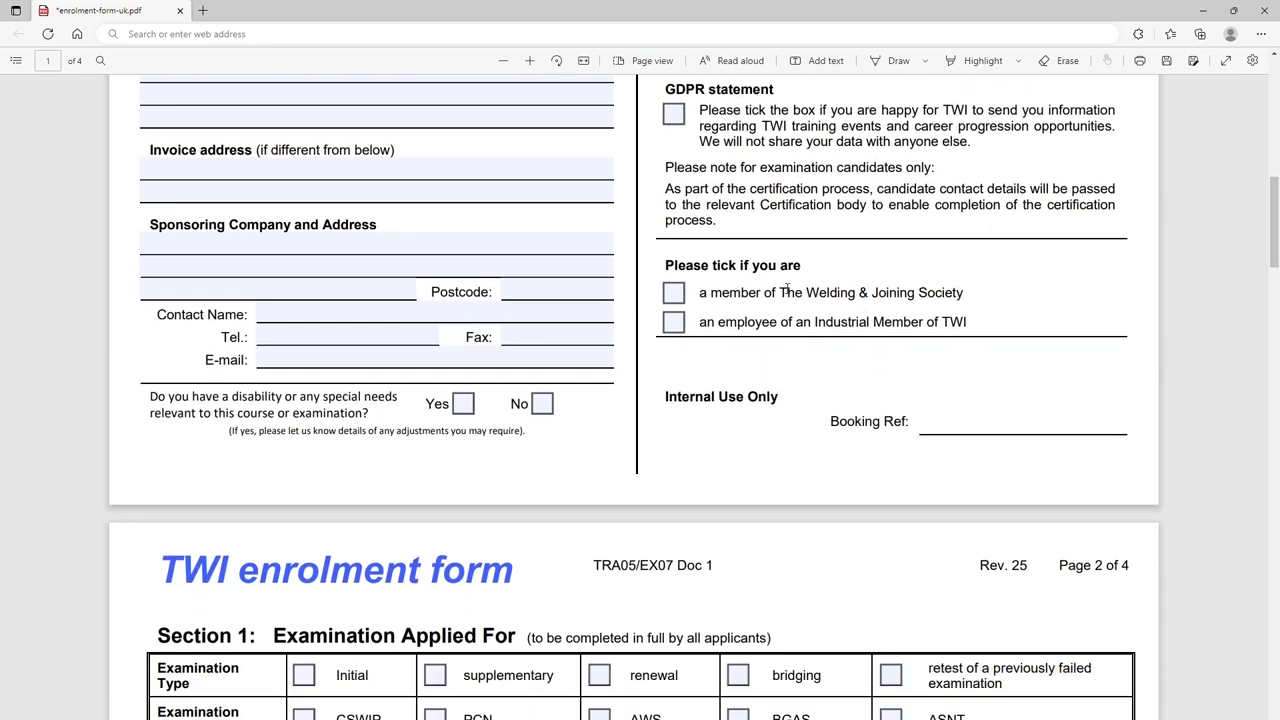
drag(778, 290, 973, 292)
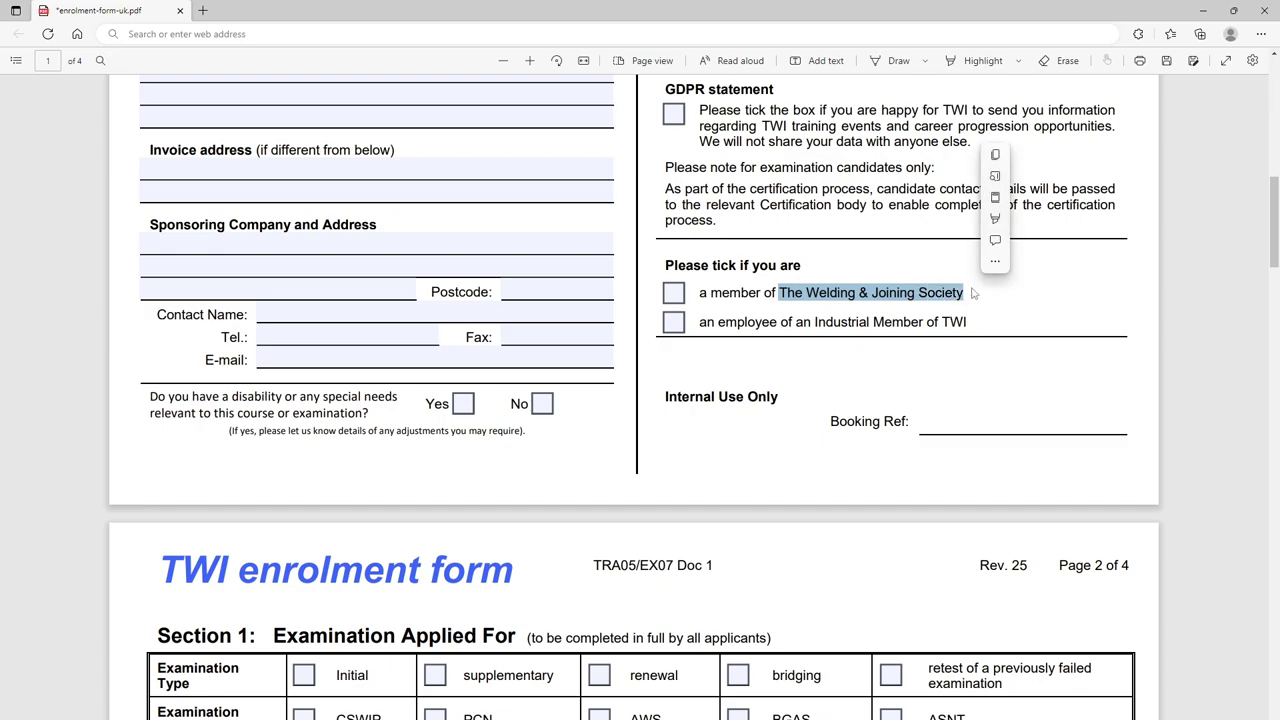
click(884, 327)
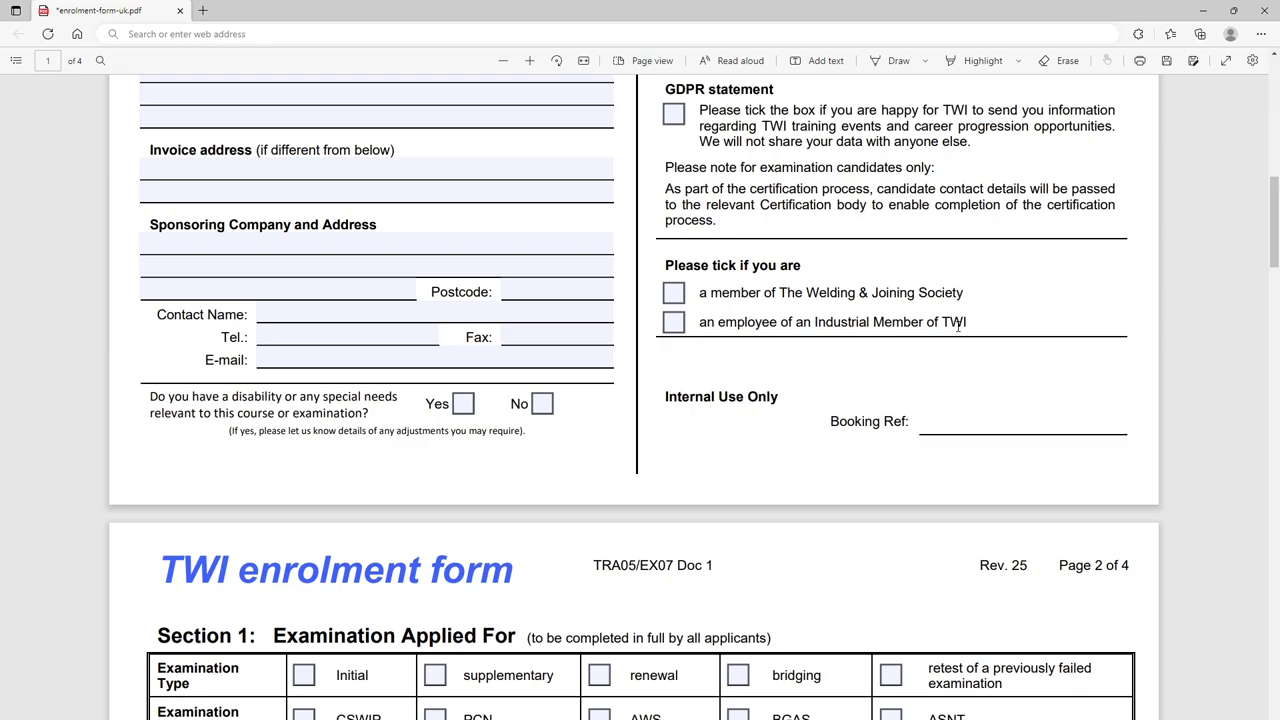
drag(970, 322, 700, 322)
click(923, 375)
drag(1275, 237, 1276, 292)
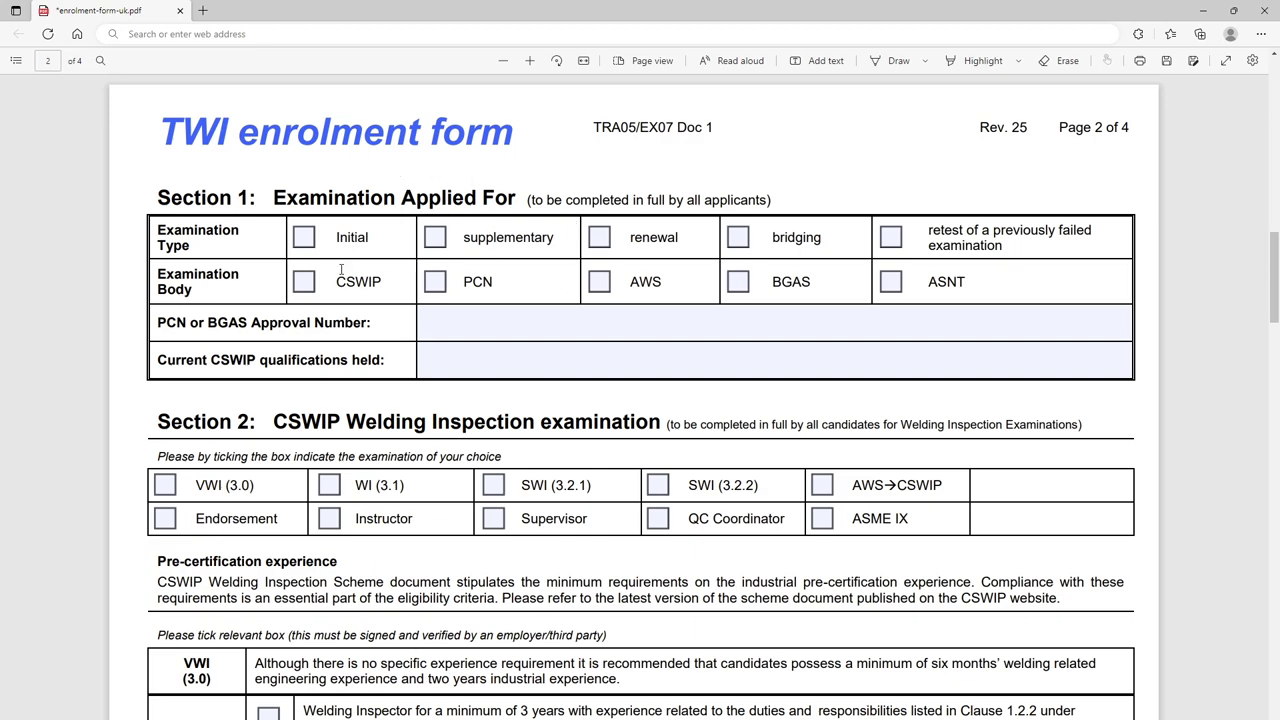
Step: Tick CSWIP and Initial in Section 1 and enter 'CSWIP 3.0' as current qualifications held
click(305, 283)
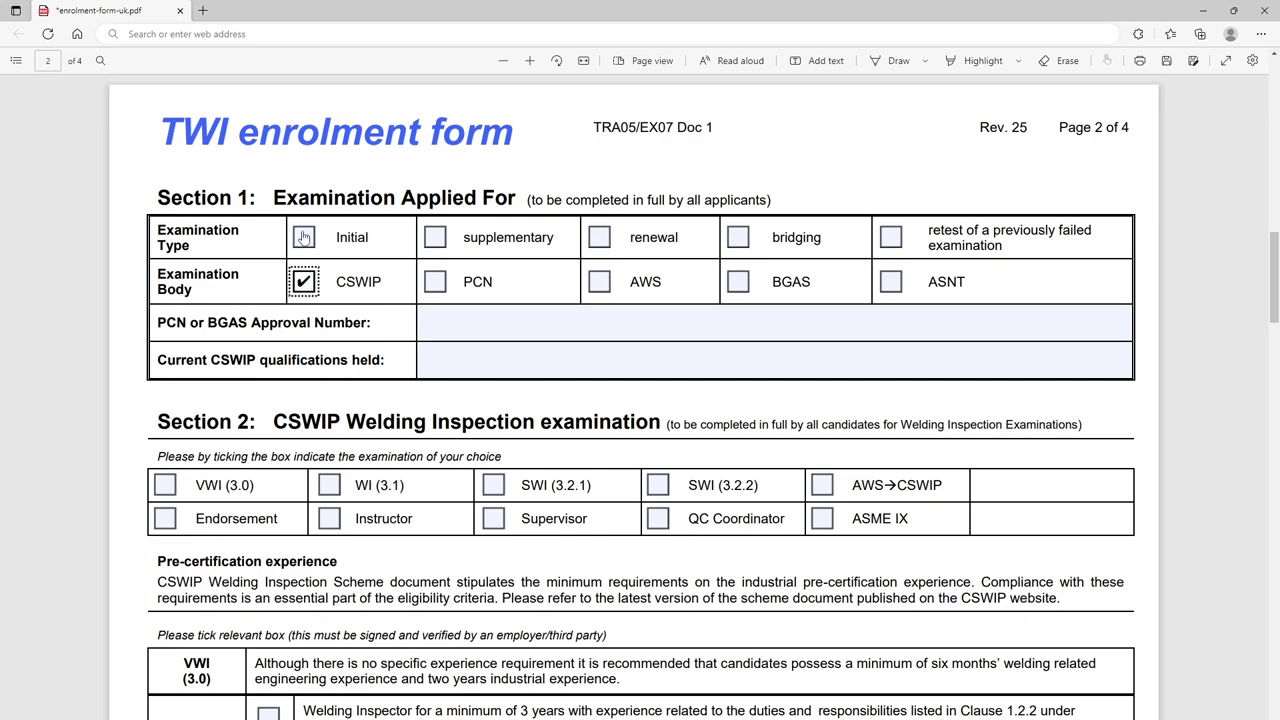
click(304, 238)
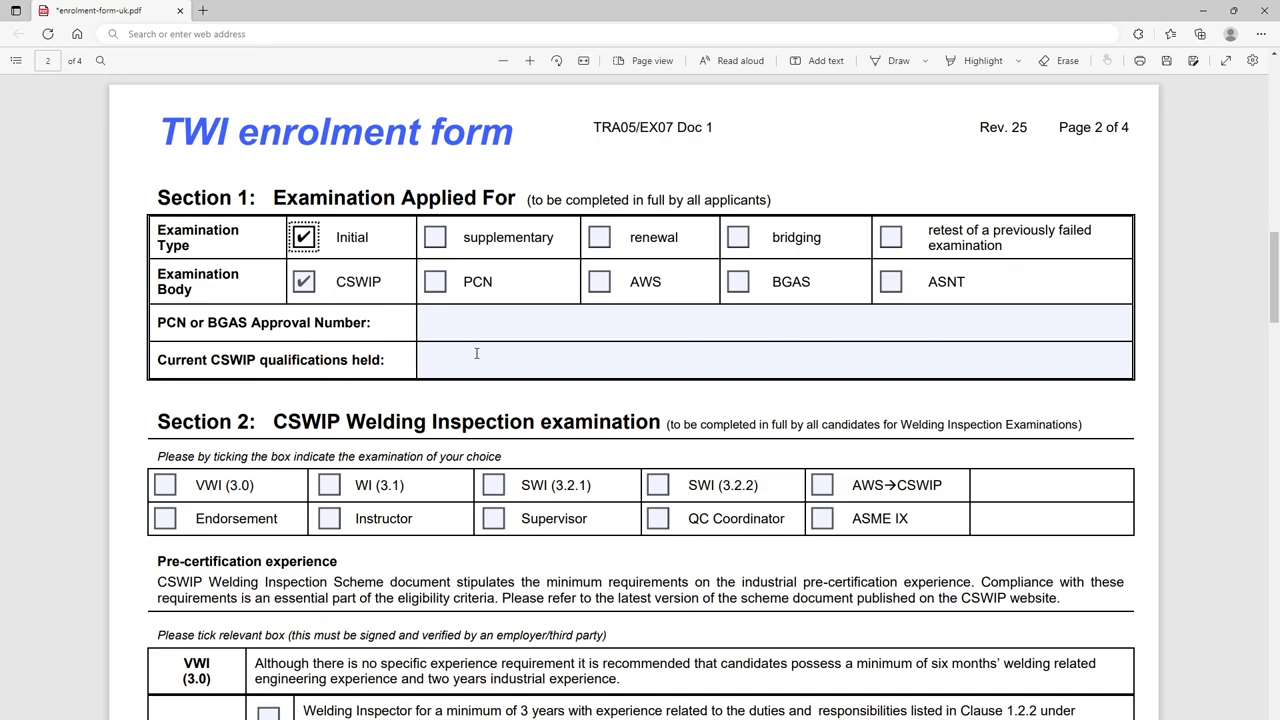
click(457, 329)
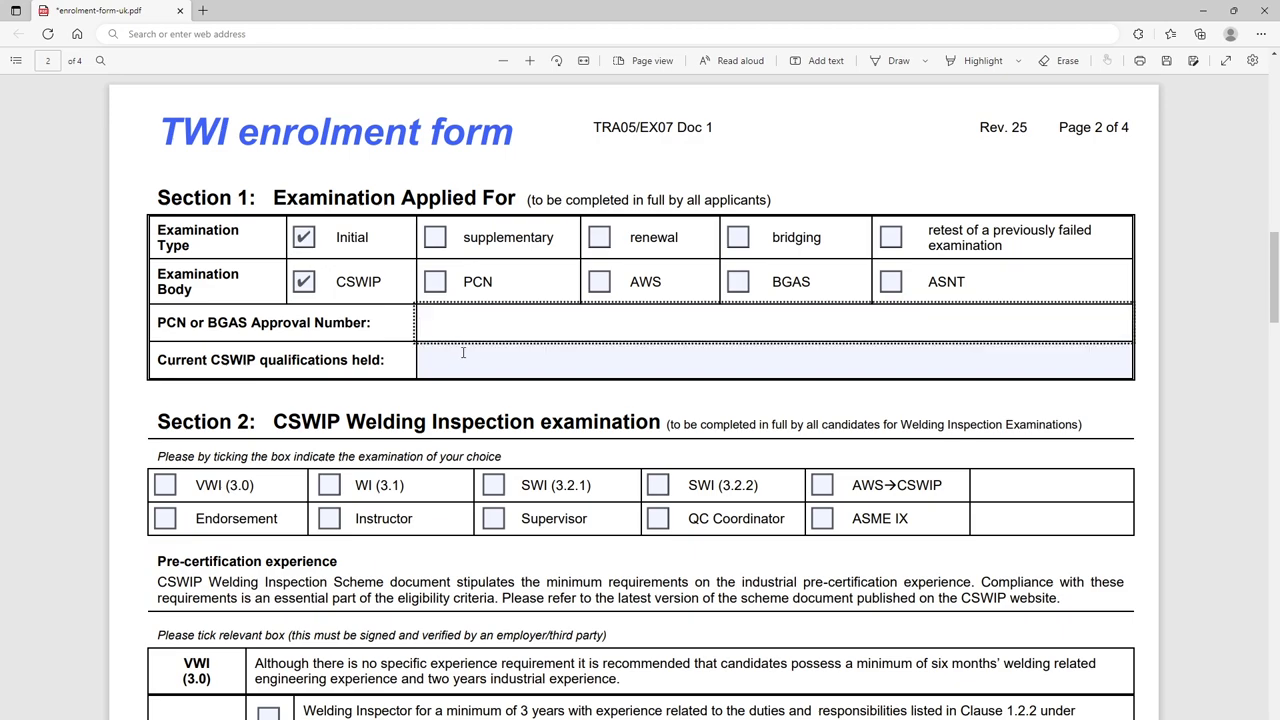
click(452, 370)
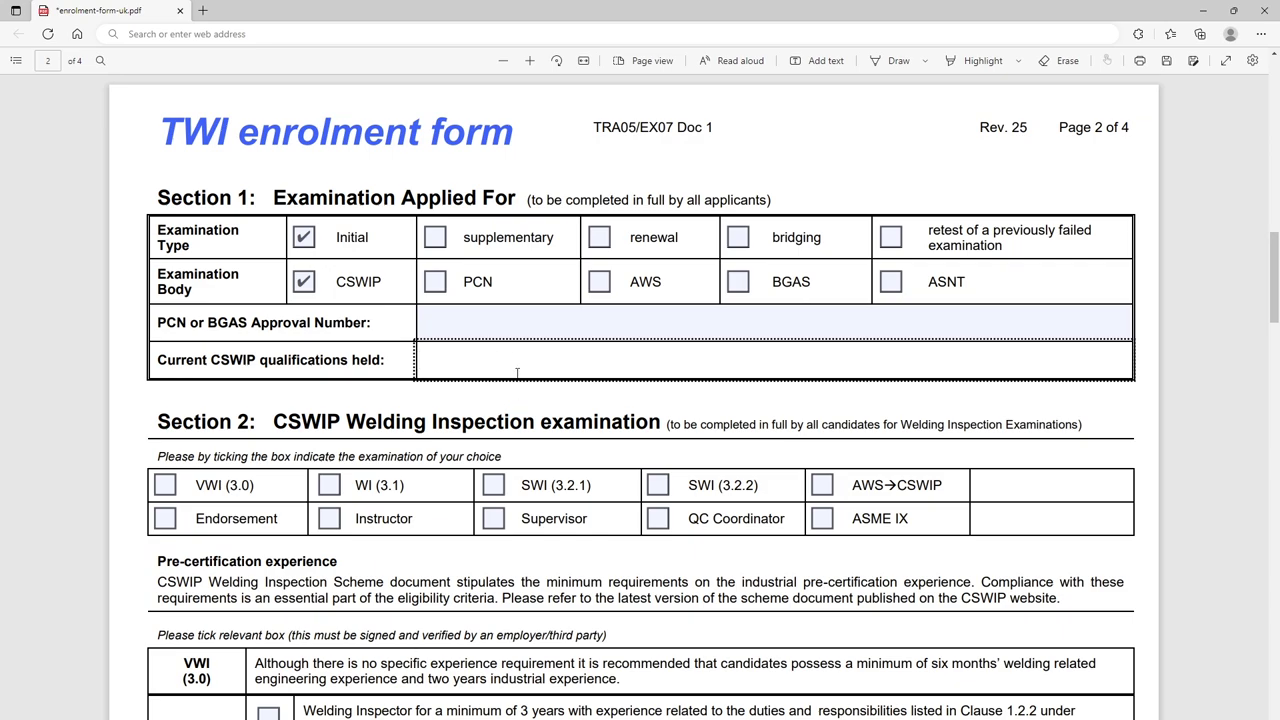
text(CSWIP 3.0)
click(575, 567)
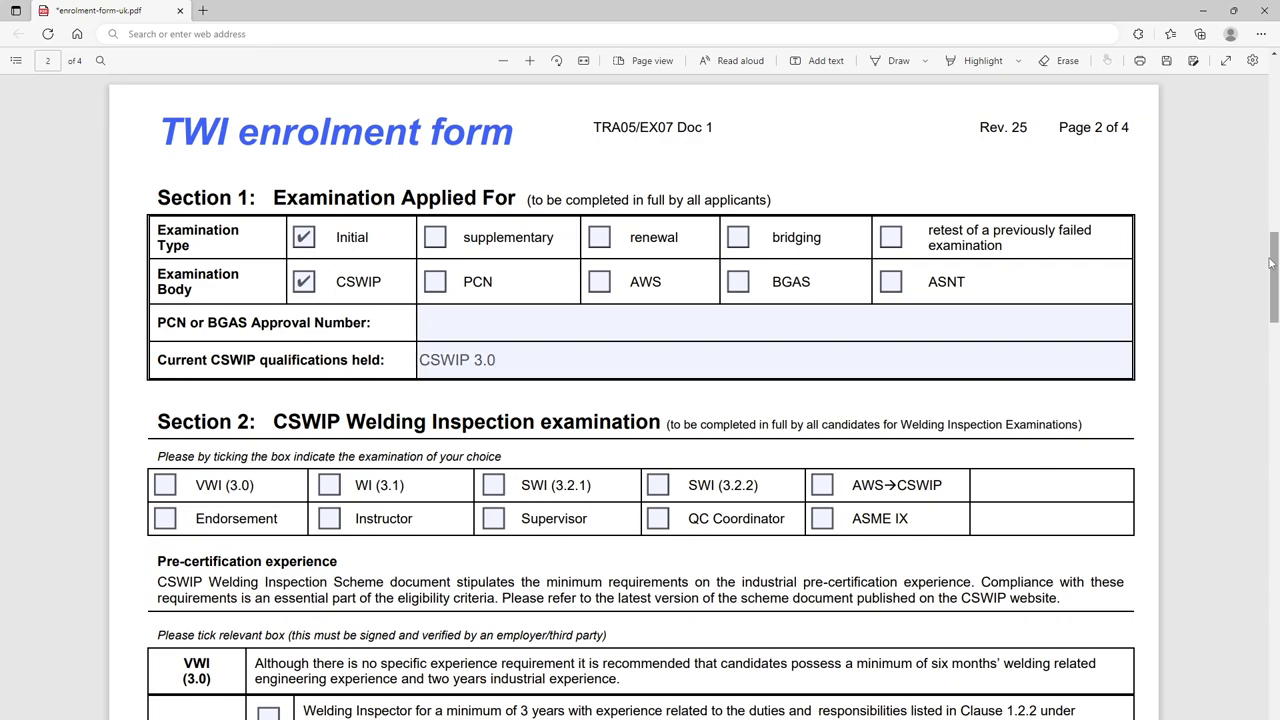
scroll(1273, 266, down, 1)
scroll(1273, 268, down, 2)
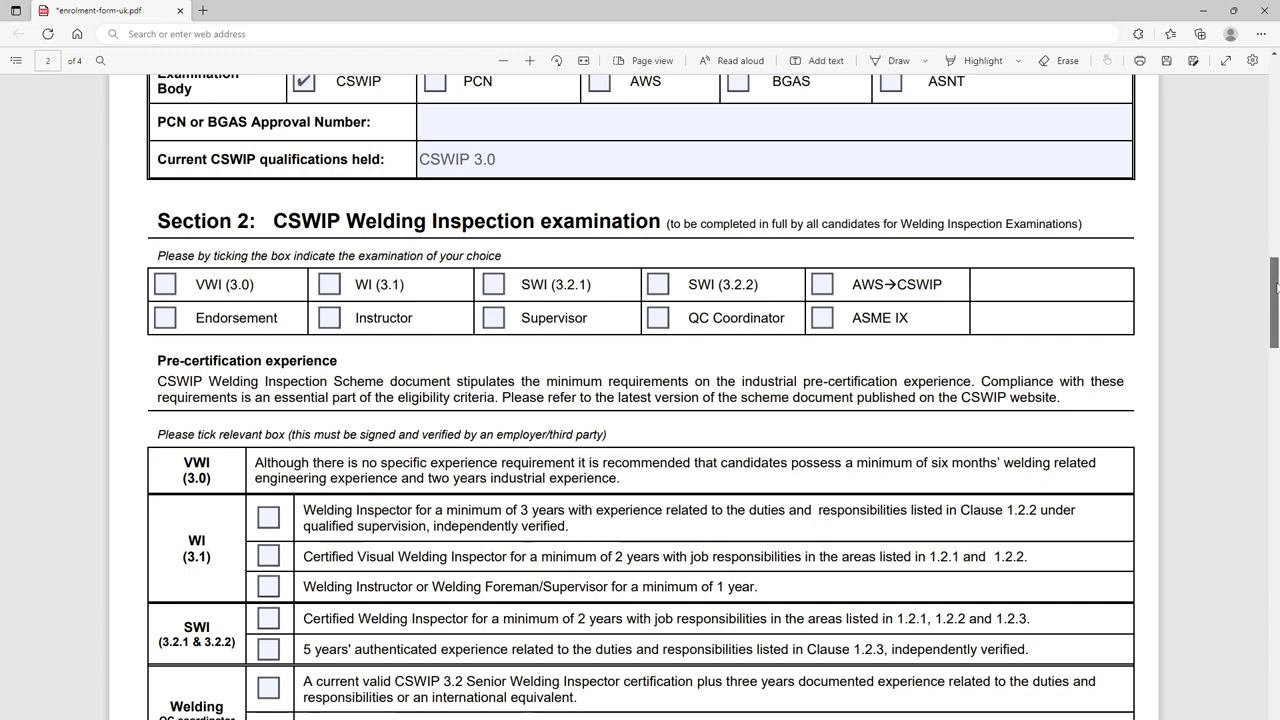
Step: Tick WI (3.1) in Section 2, then highlight the Pre-certification experience heading
drag(1276, 288, 1276, 292)
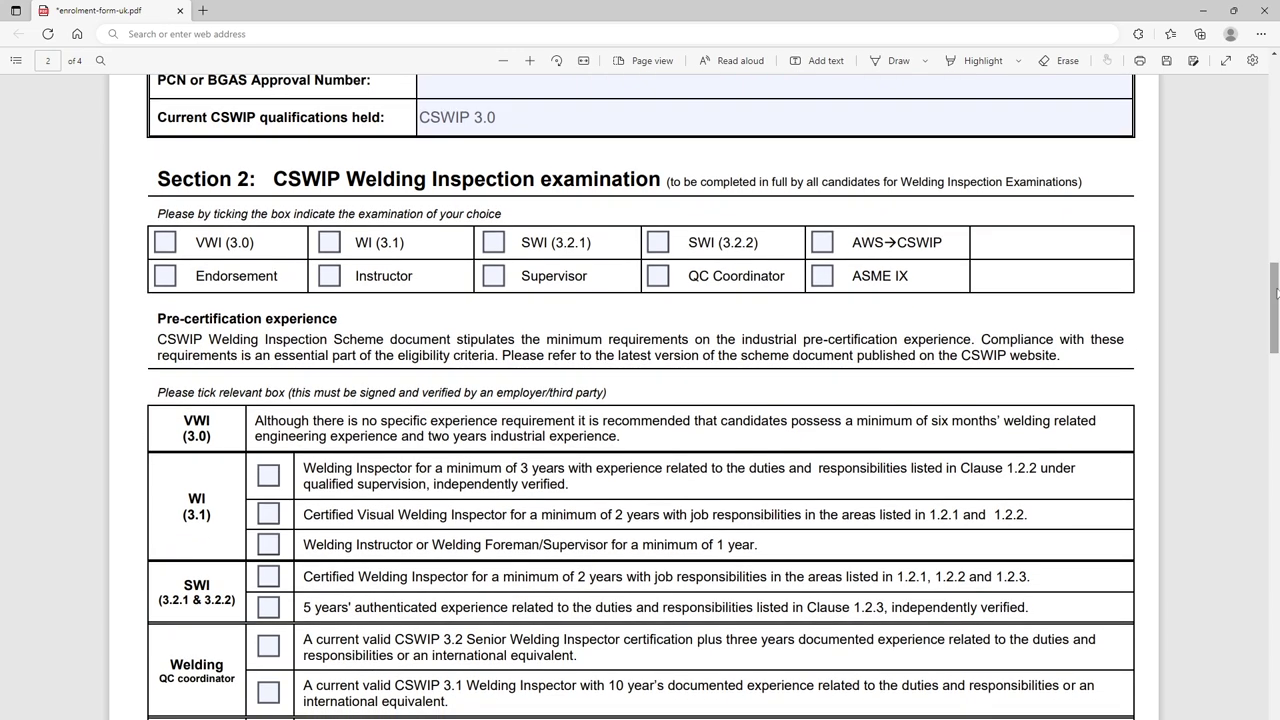
click(329, 243)
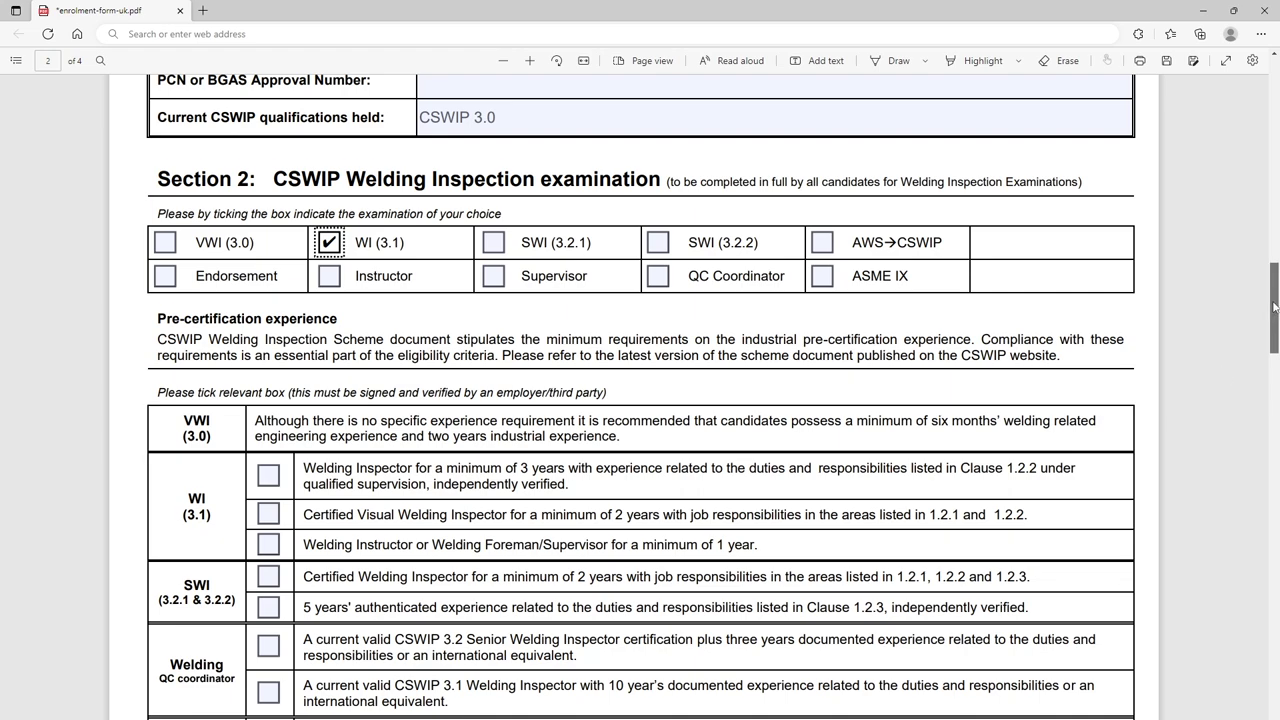
scroll(1274, 307, down, 1)
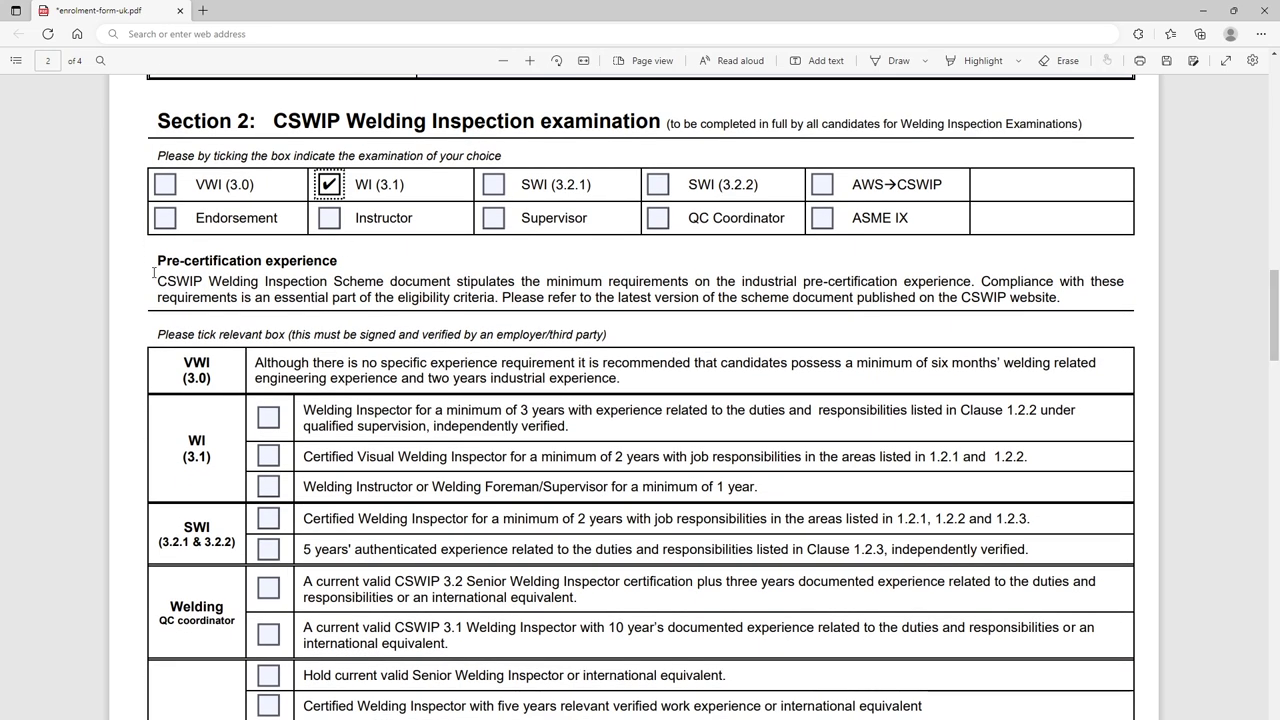
drag(157, 281, 350, 282)
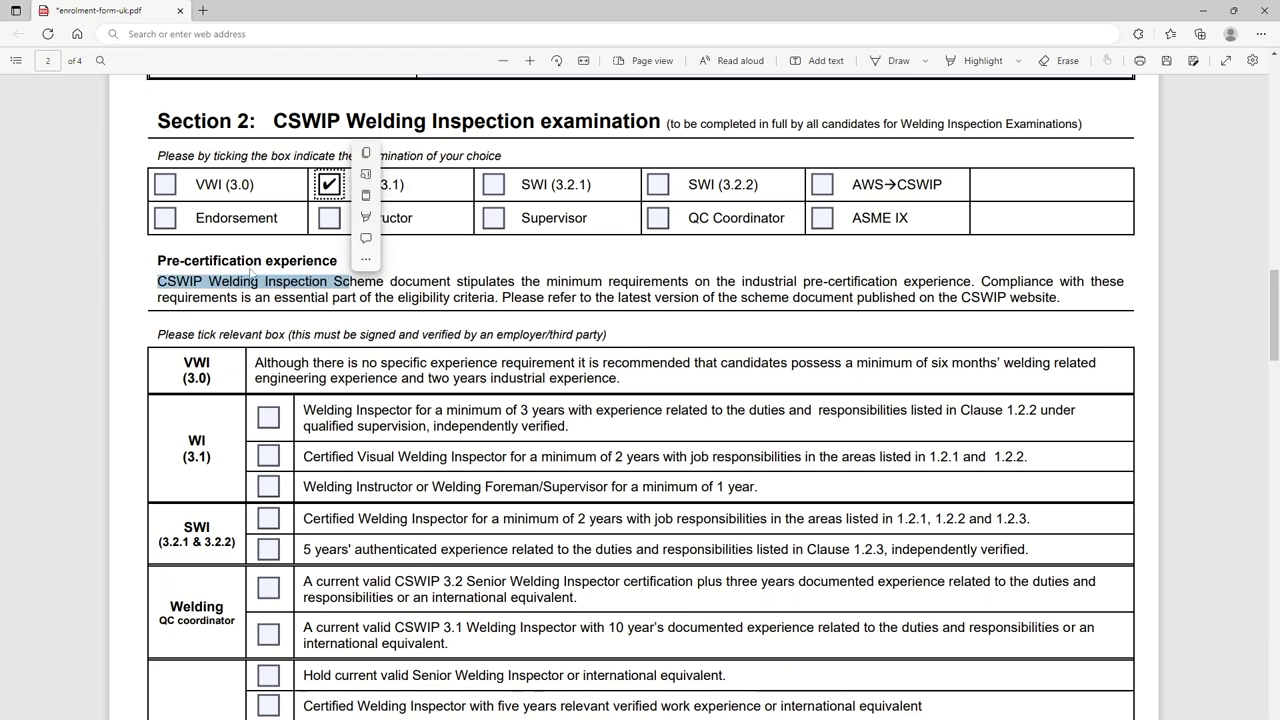
drag(172, 261, 324, 270)
click(329, 184)
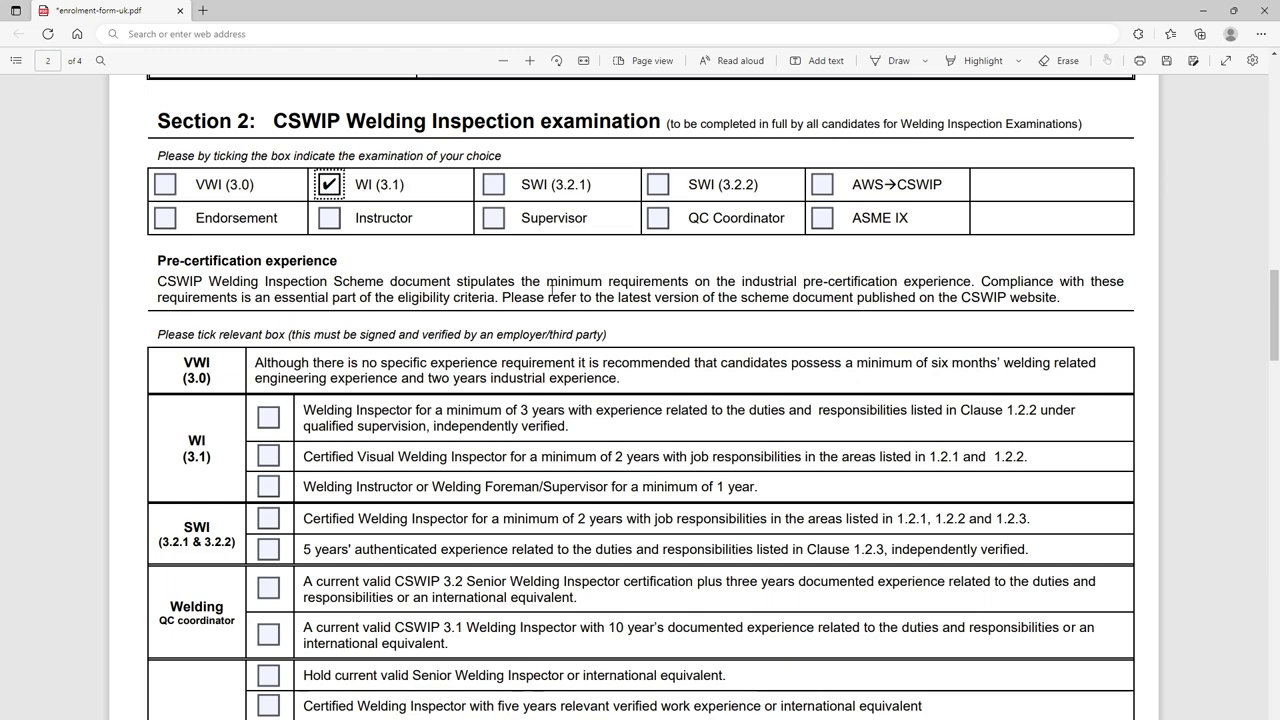
Step: Glance at the Acrobat scheme document, then highlight the form's first WI statement and its Clause 1.2.2 reference
key(alt+Tab)
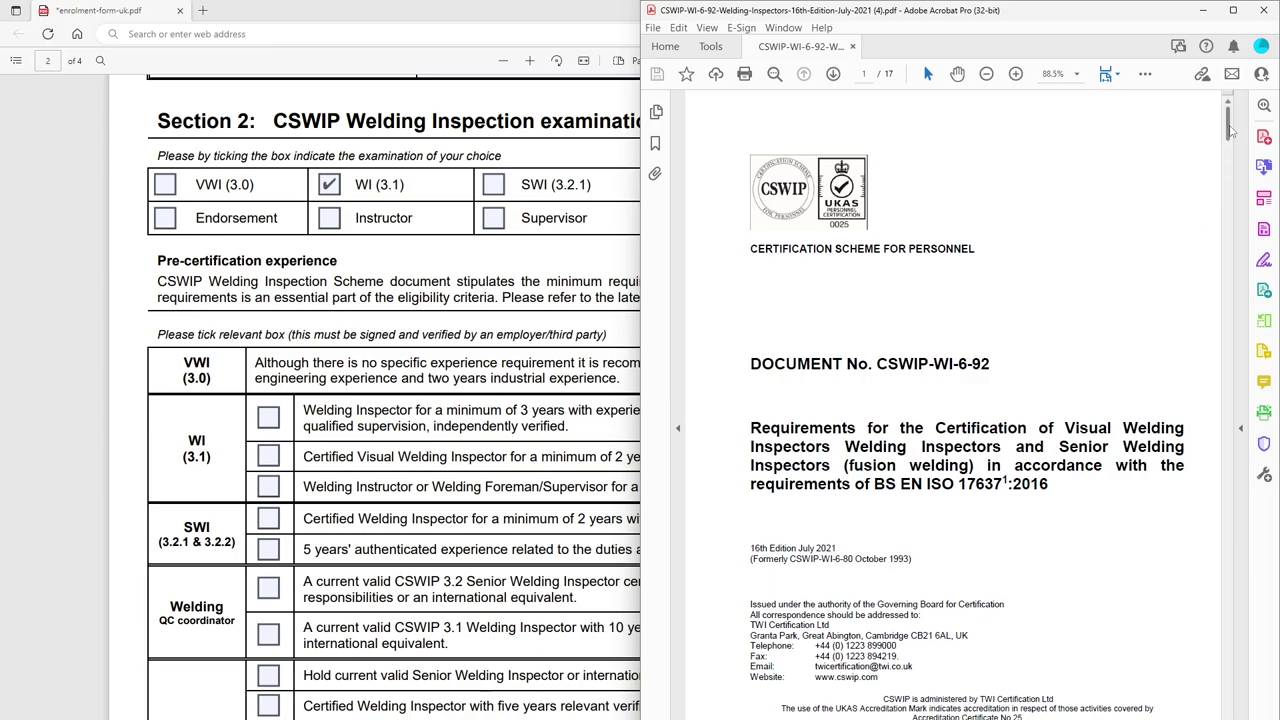
drag(1232, 130, 1233, 220)
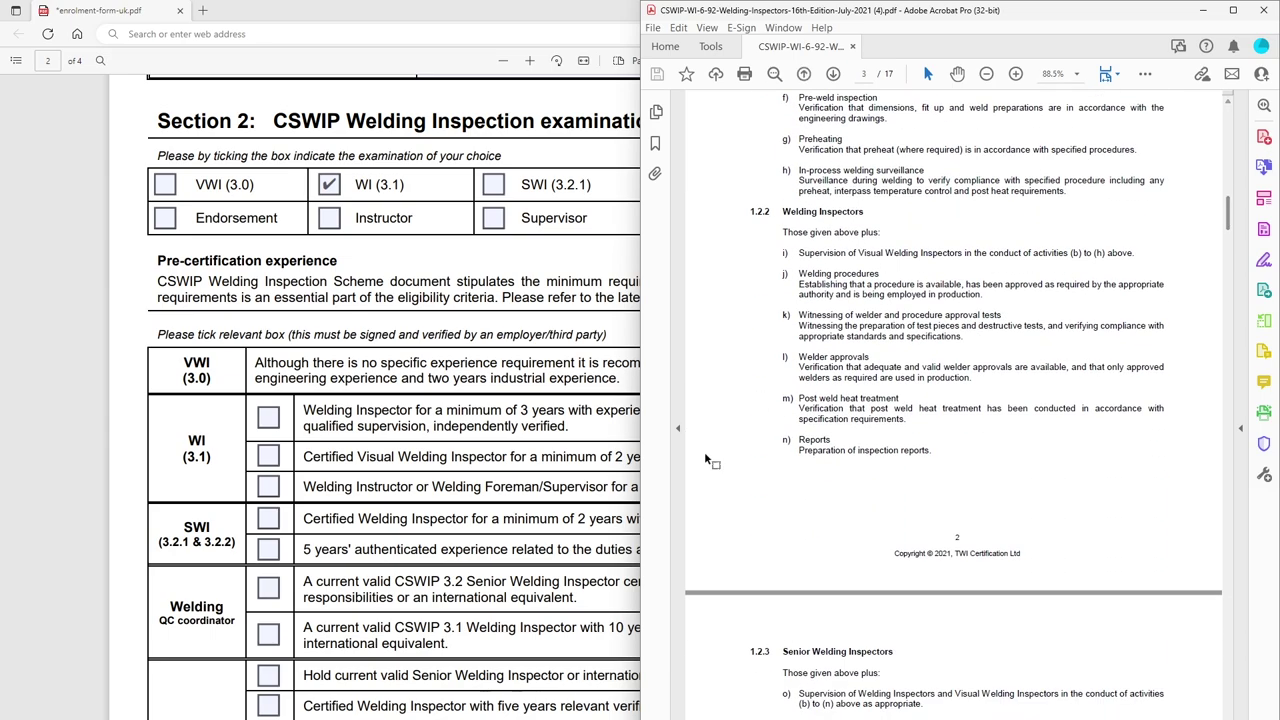
key(alt+Tab)
key(space)
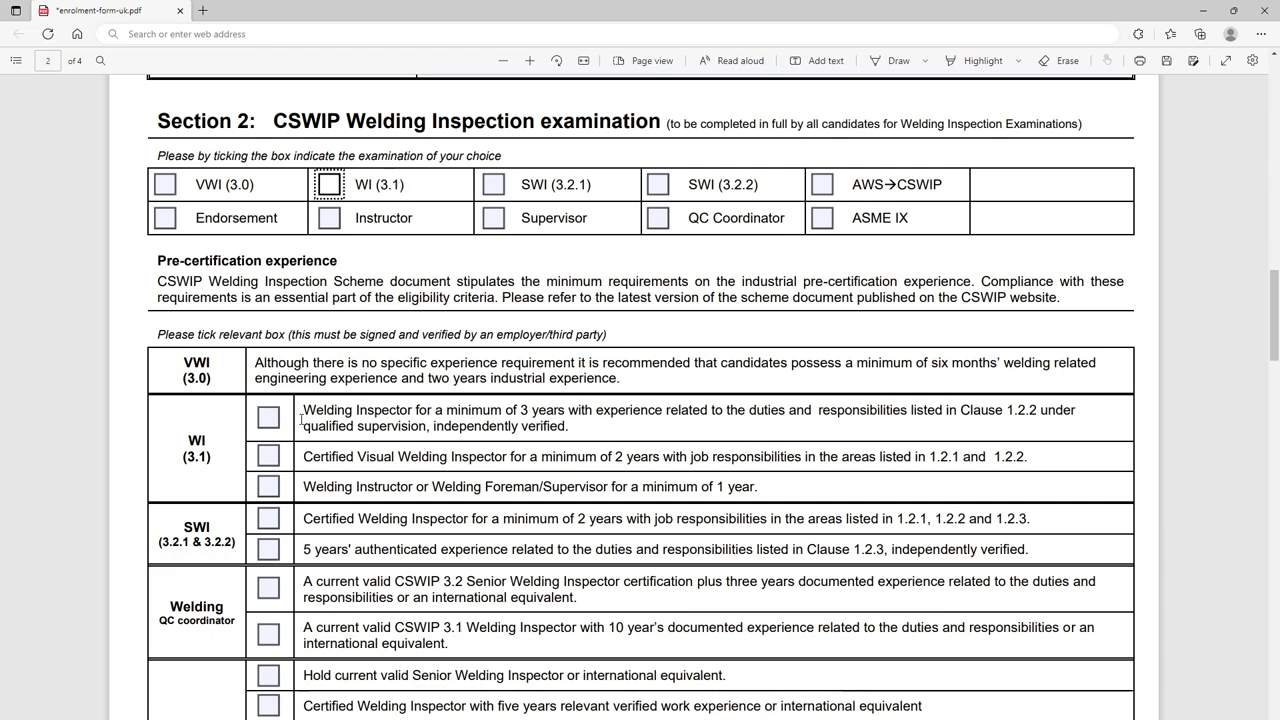
key(space)
drag(304, 410, 584, 430)
click(1014, 403)
drag(962, 410, 1040, 416)
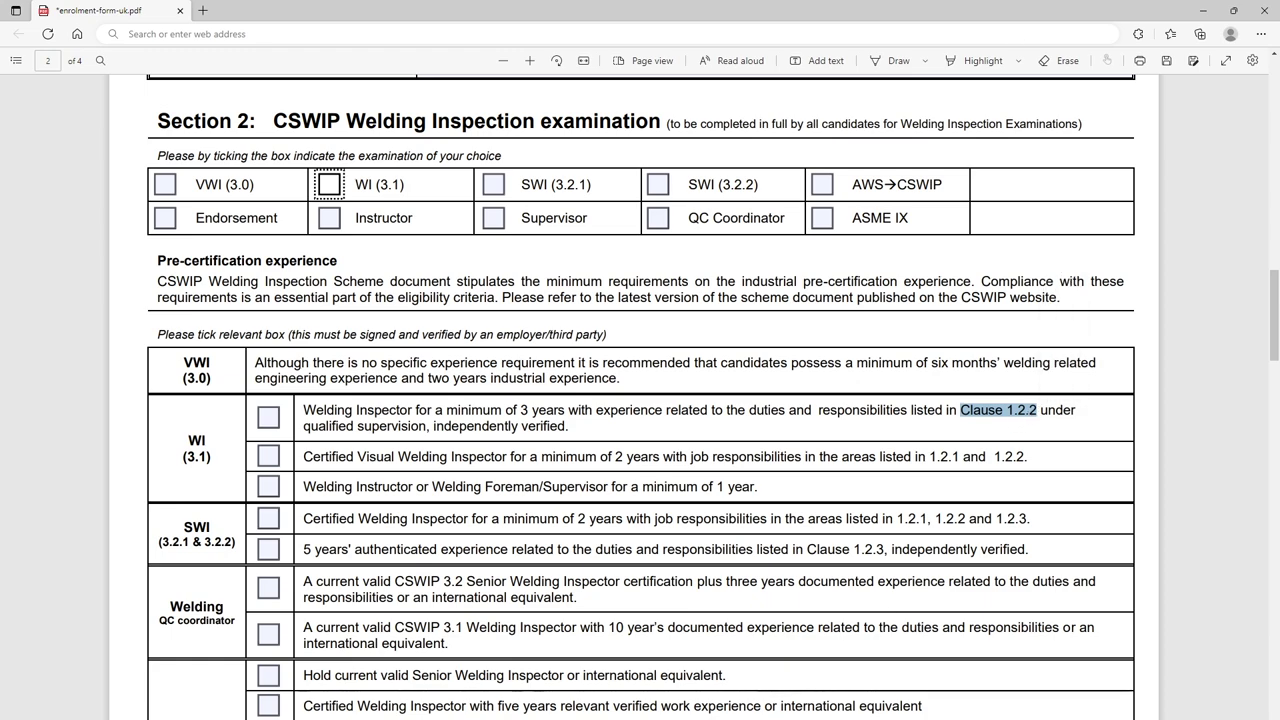
Step: Read clause 1.2.2 Welding Inspectors duties i) to l) in the CSWIP-WI-6-92 document
key(alt+Tab)
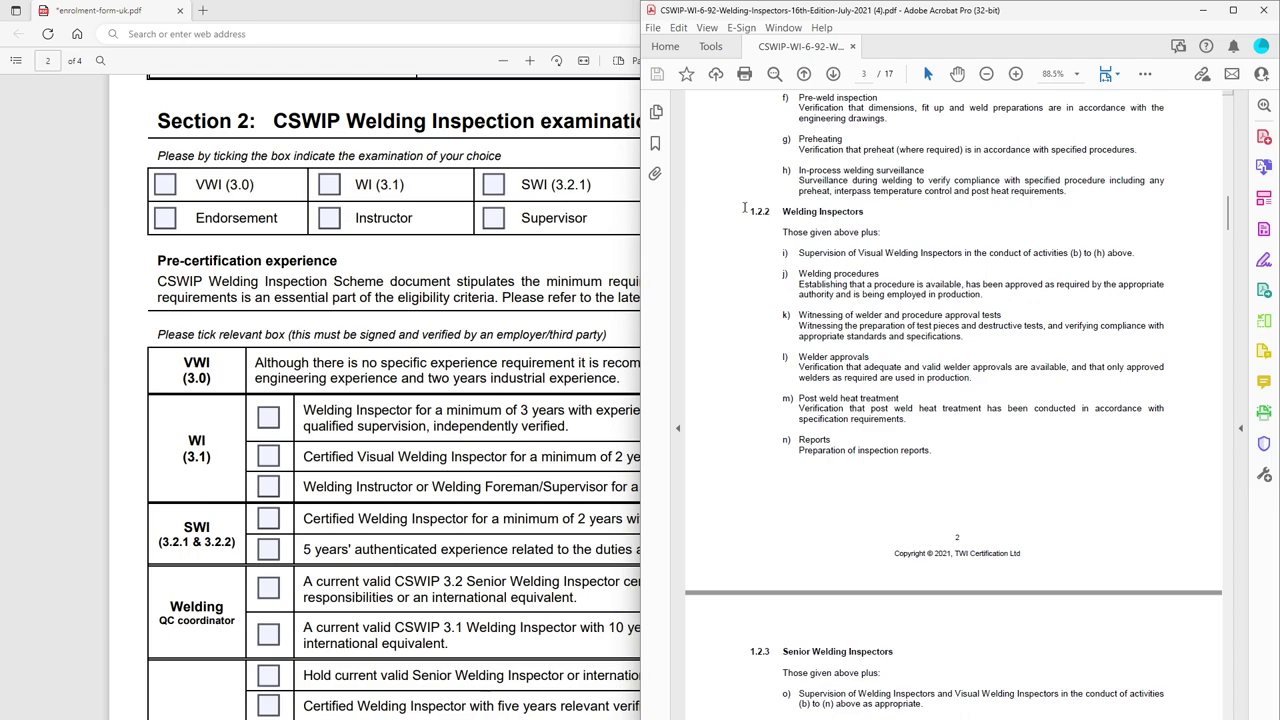
drag(744, 207, 858, 215)
click(833, 246)
drag(799, 253, 919, 369)
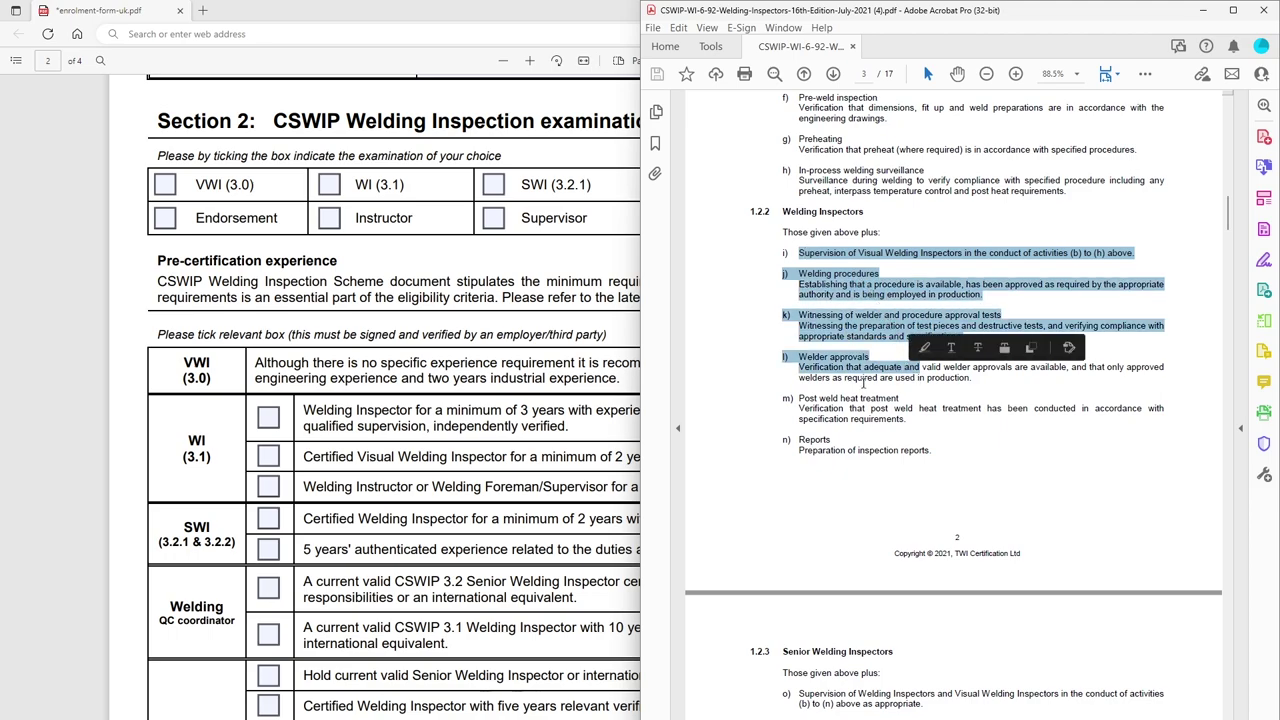
click(863, 382)
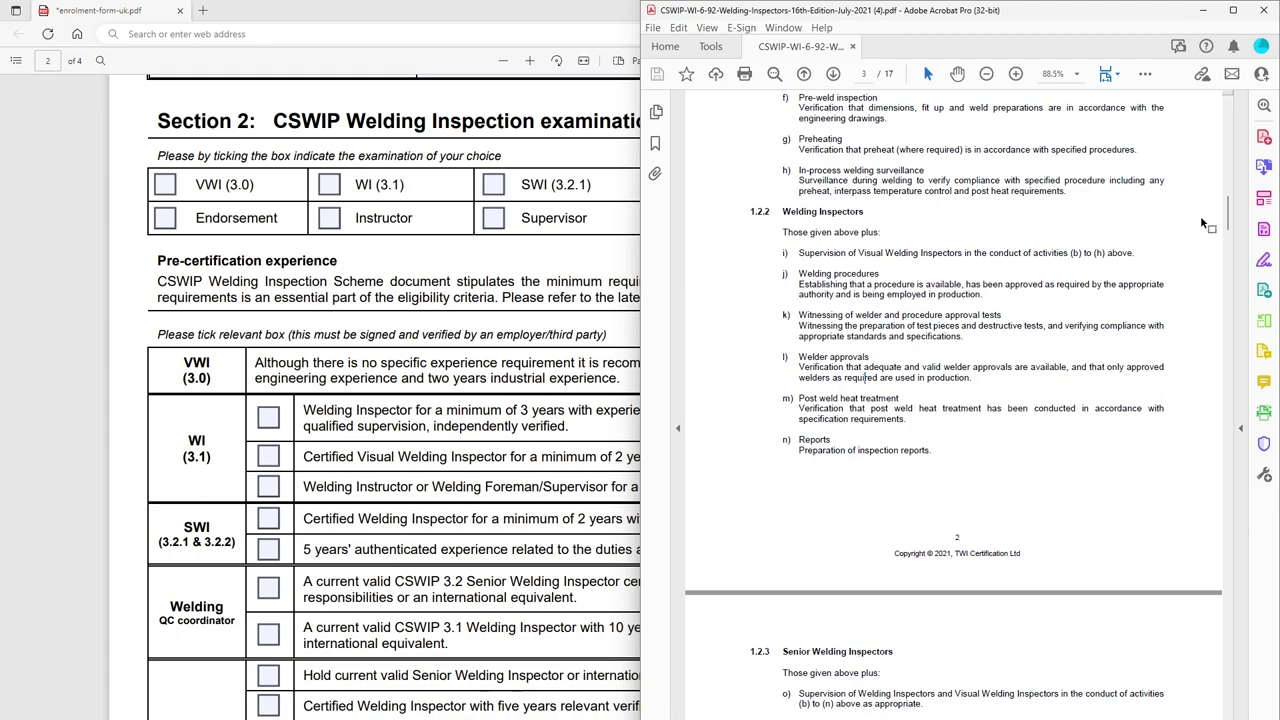
drag(1229, 224, 1230, 208)
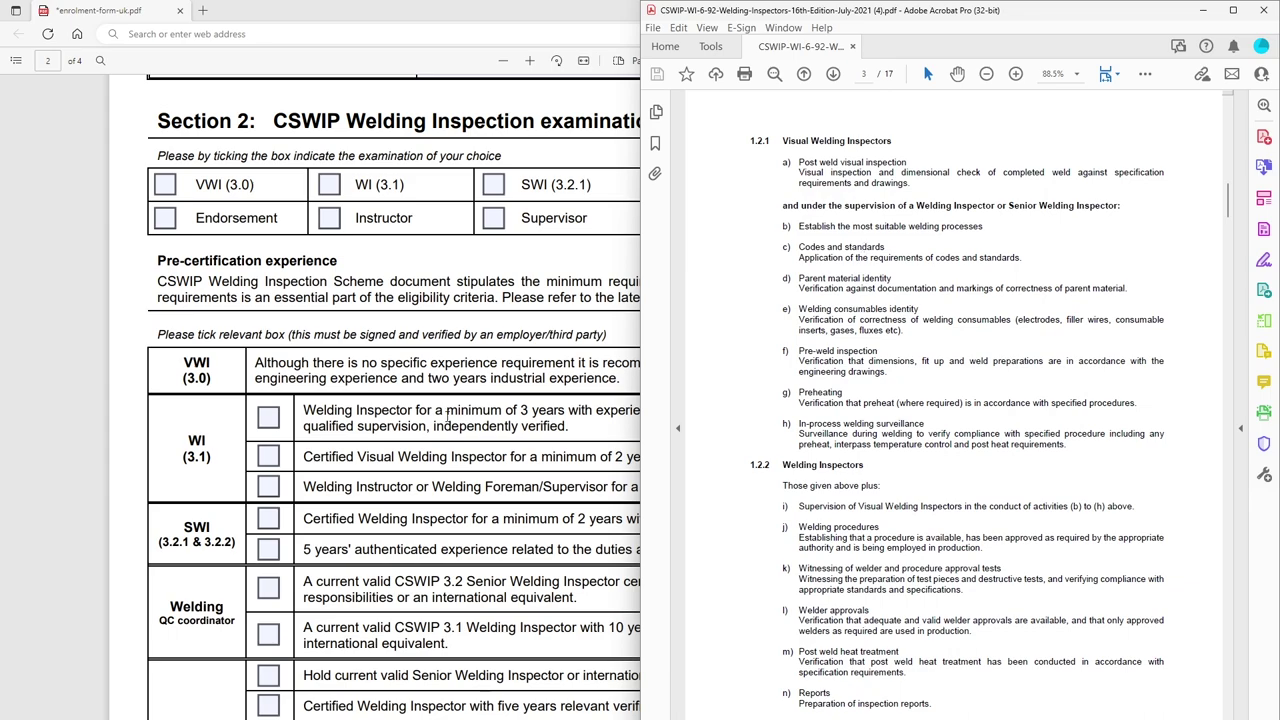
Step: Back in the form, highlight the Certified Visual Welding Inspector line and the employer/third party verification note
click(473, 462)
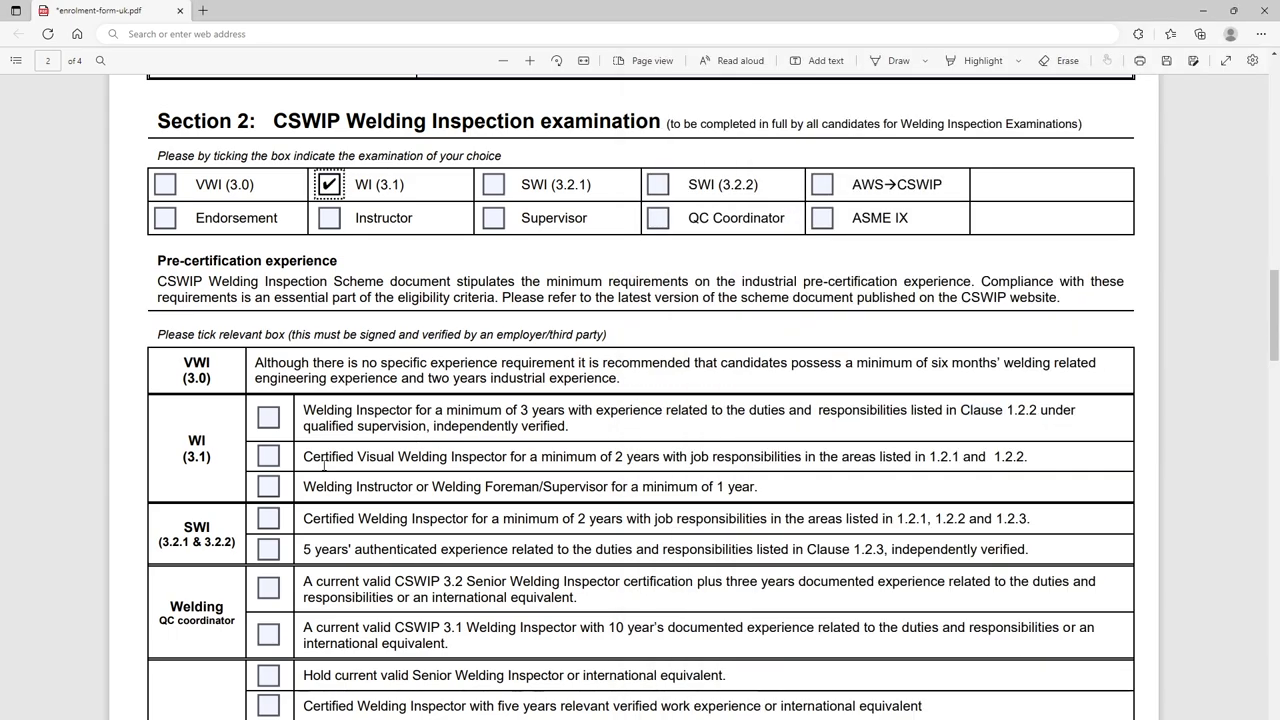
drag(304, 456, 1032, 458)
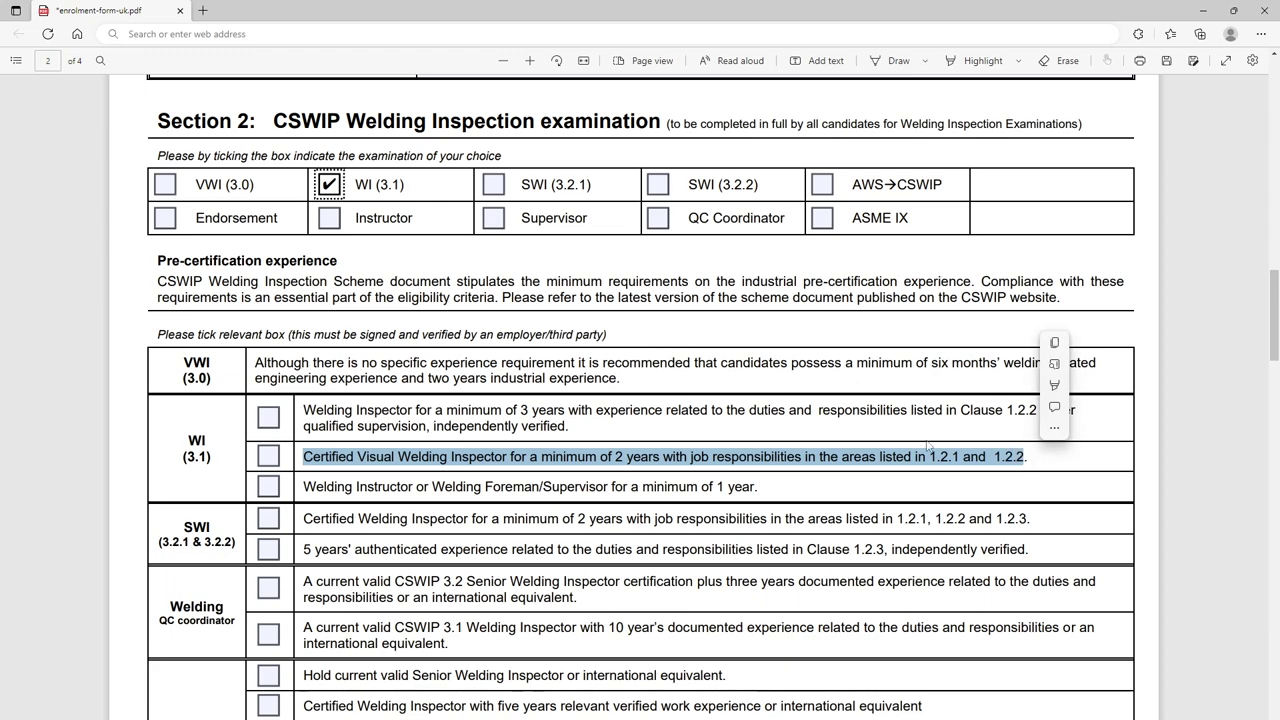
click(1031, 464)
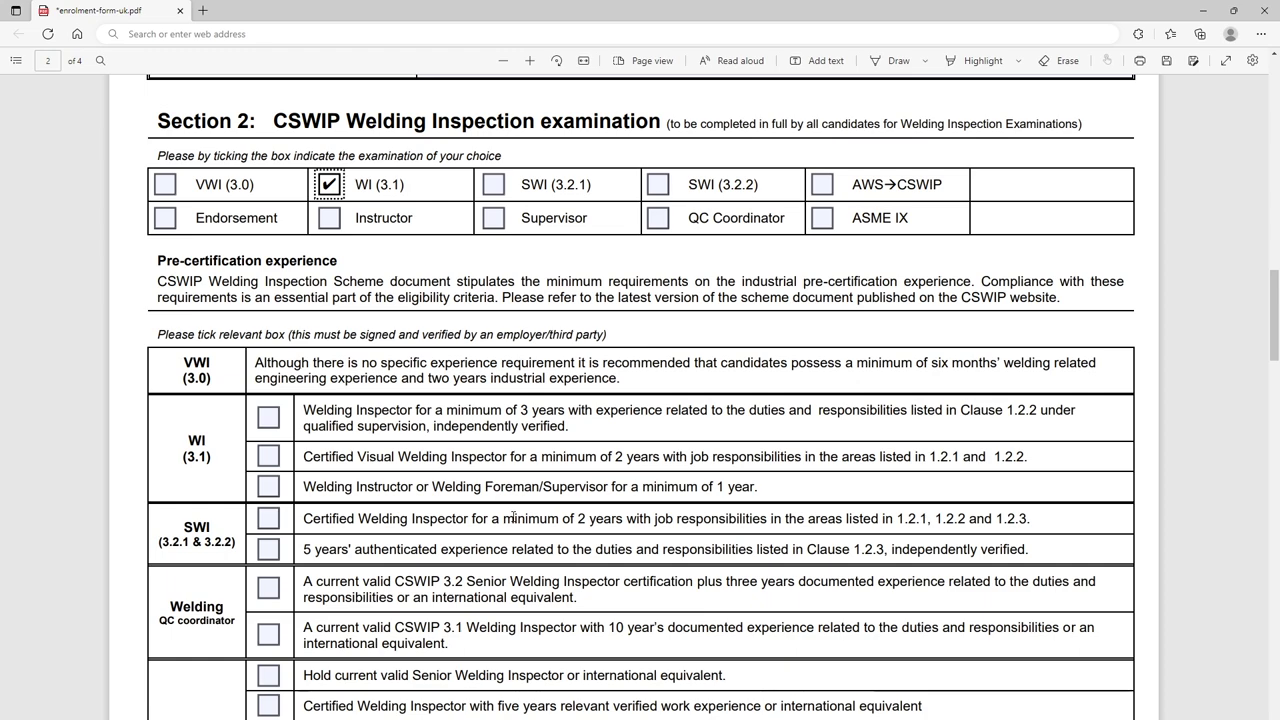
drag(608, 334, 165, 334)
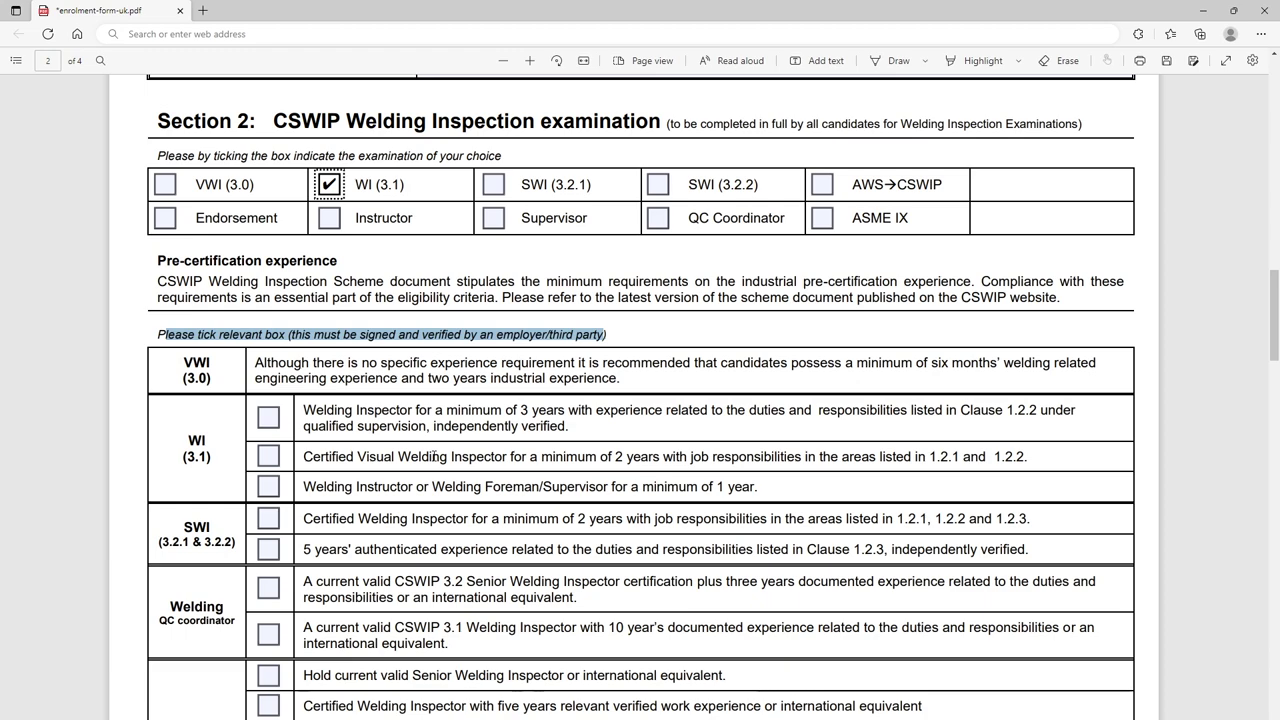
Step: Untick WI (3.1) and tick 'Certified Visual Welding Inspector for a minimum of 2 years'
click(434, 456)
key(space)
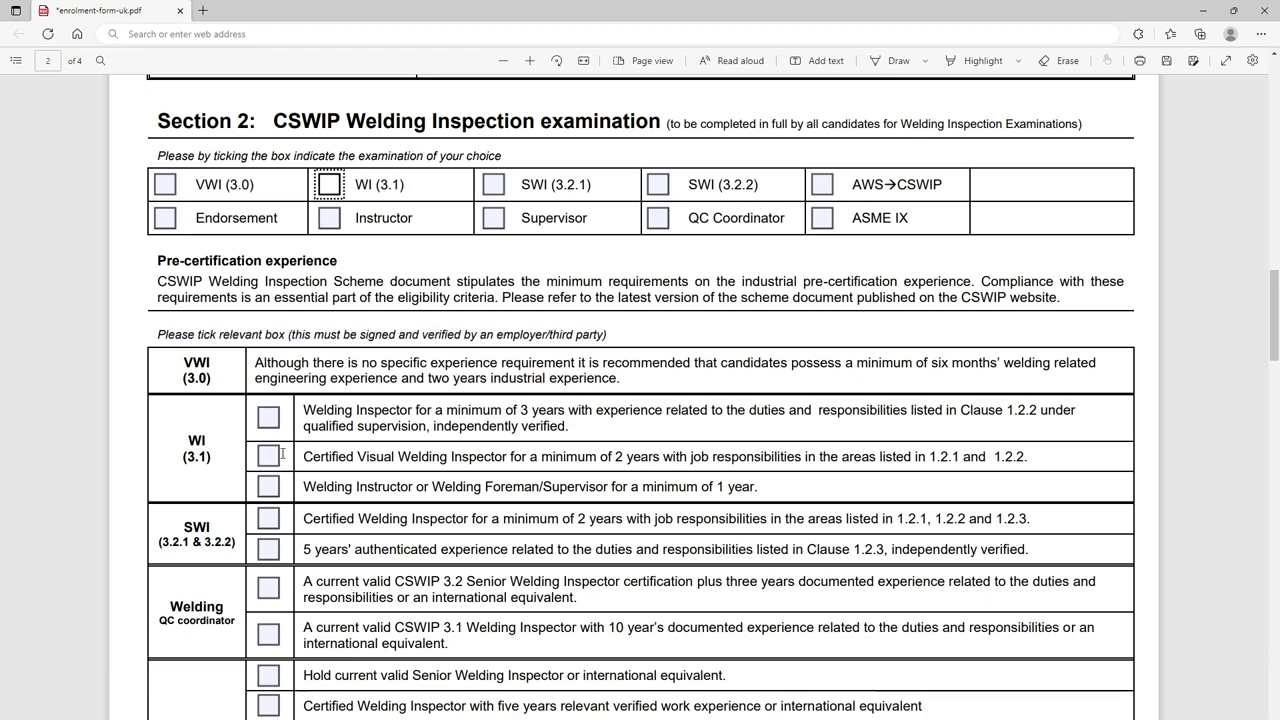
click(268, 457)
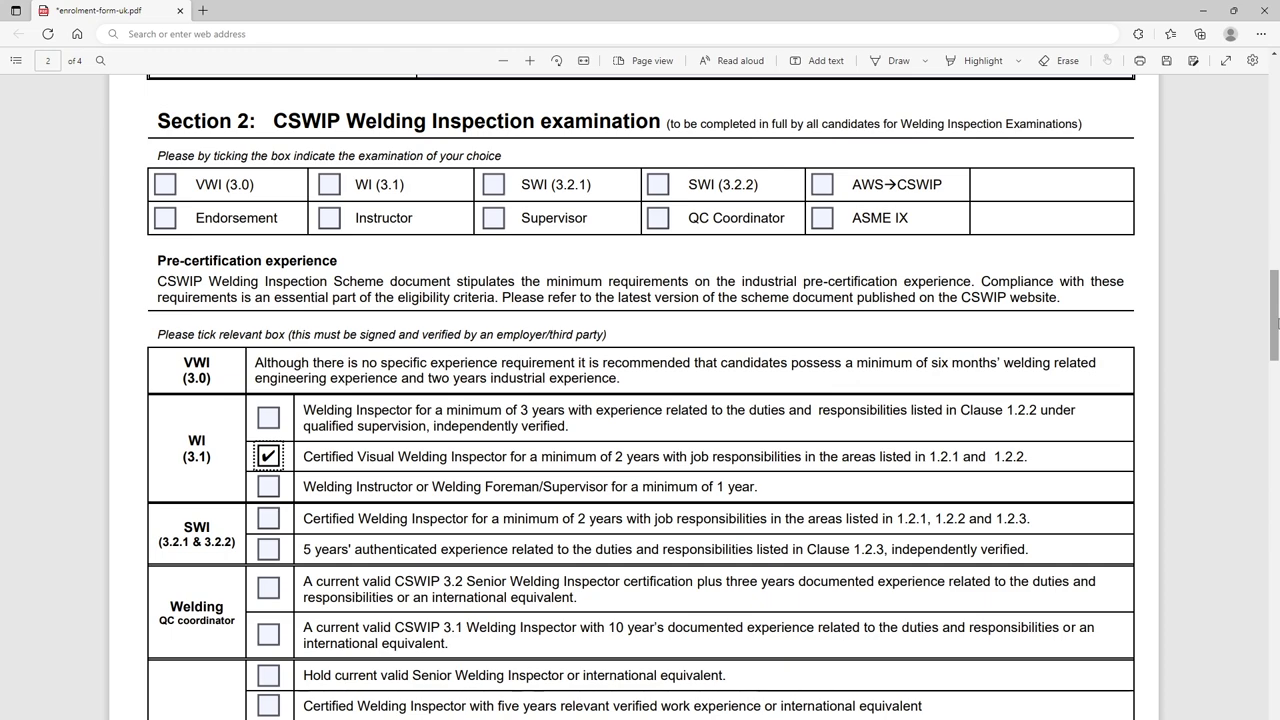
drag(1277, 322, 1277, 348)
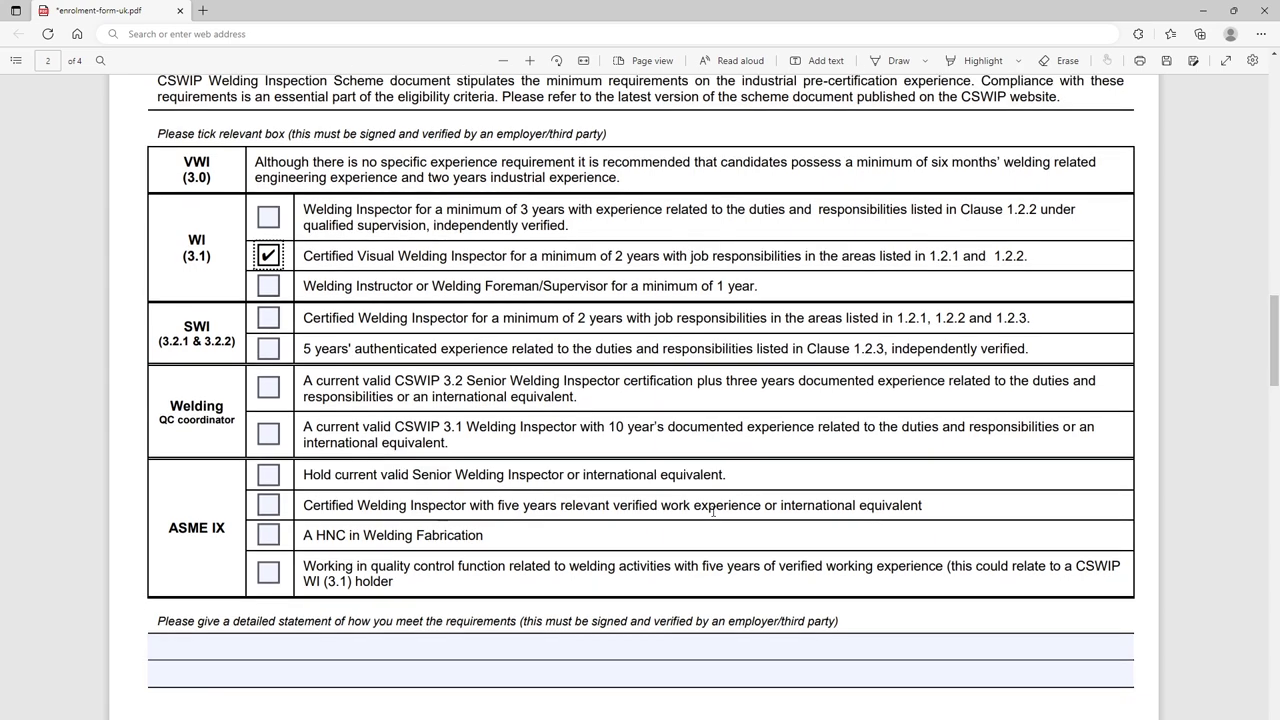
Step: Type 'helded CSWIP 3.0 for 2 years, working in accrodance with the requirements of the scheme document' as the statement
click(265, 651)
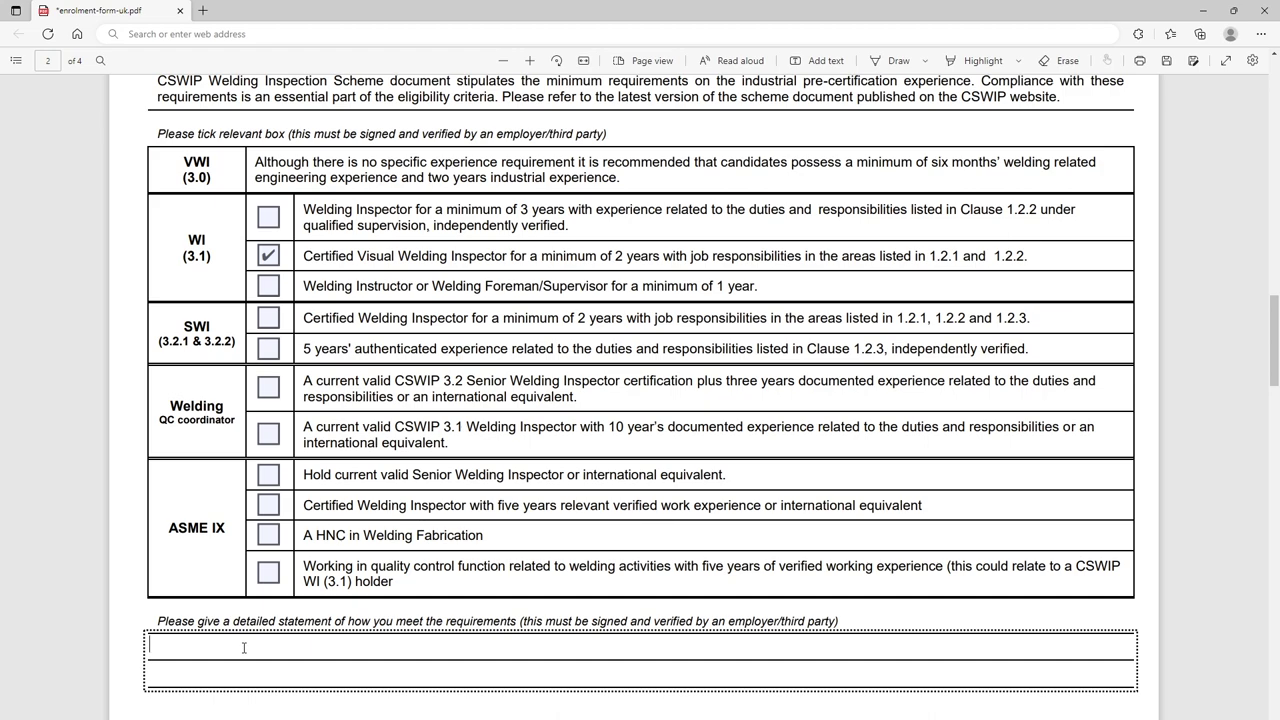
text(helded CSWIP 3.0 for 2 years)
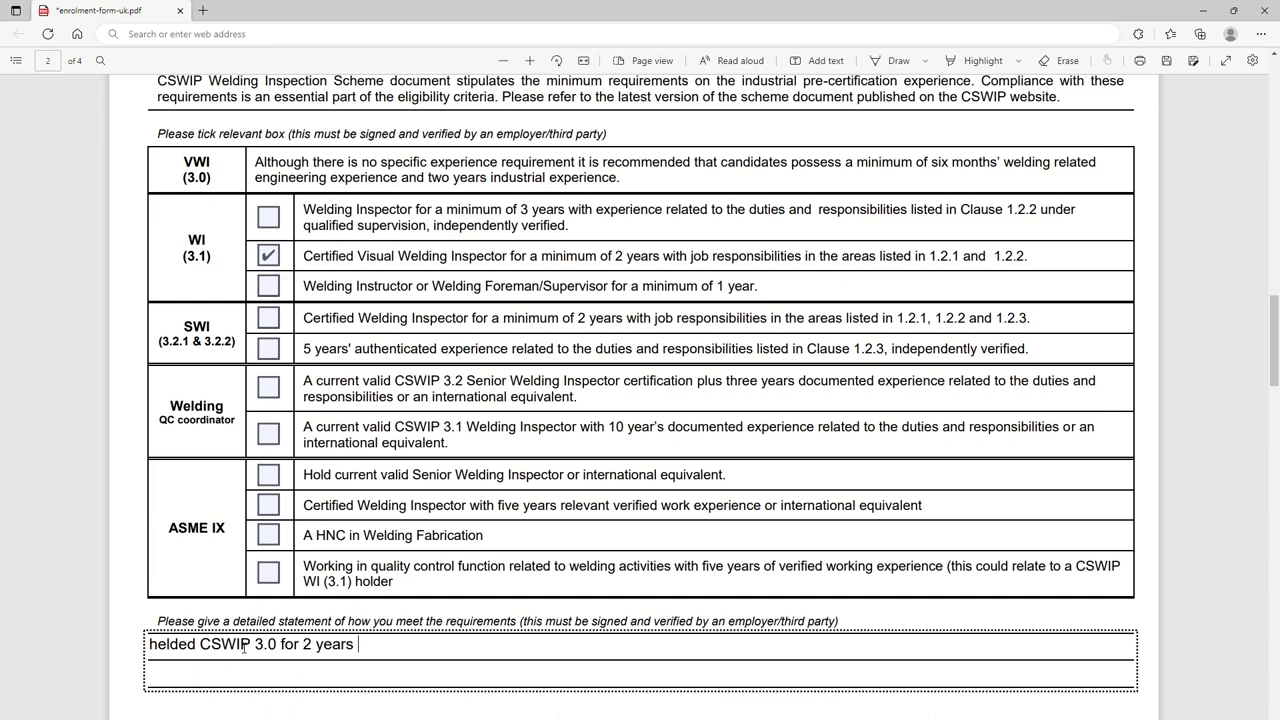
text(, working in accrod)
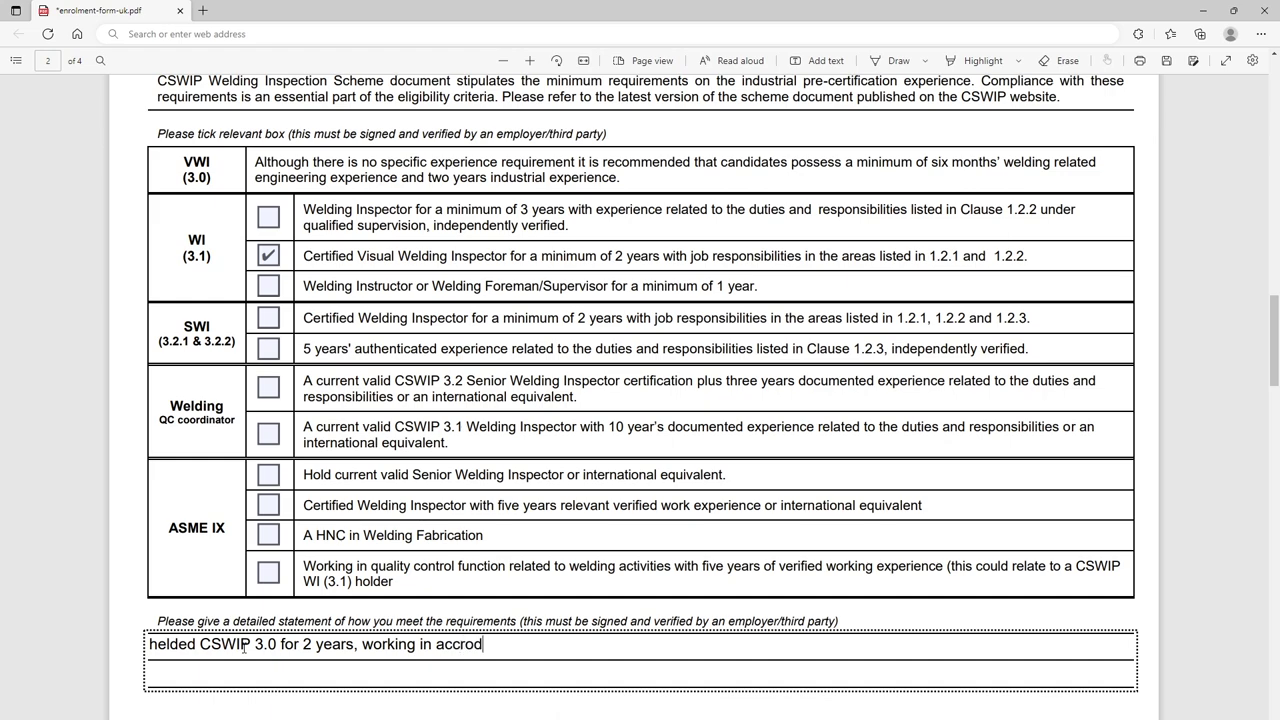
text(ance with the requirements of t)
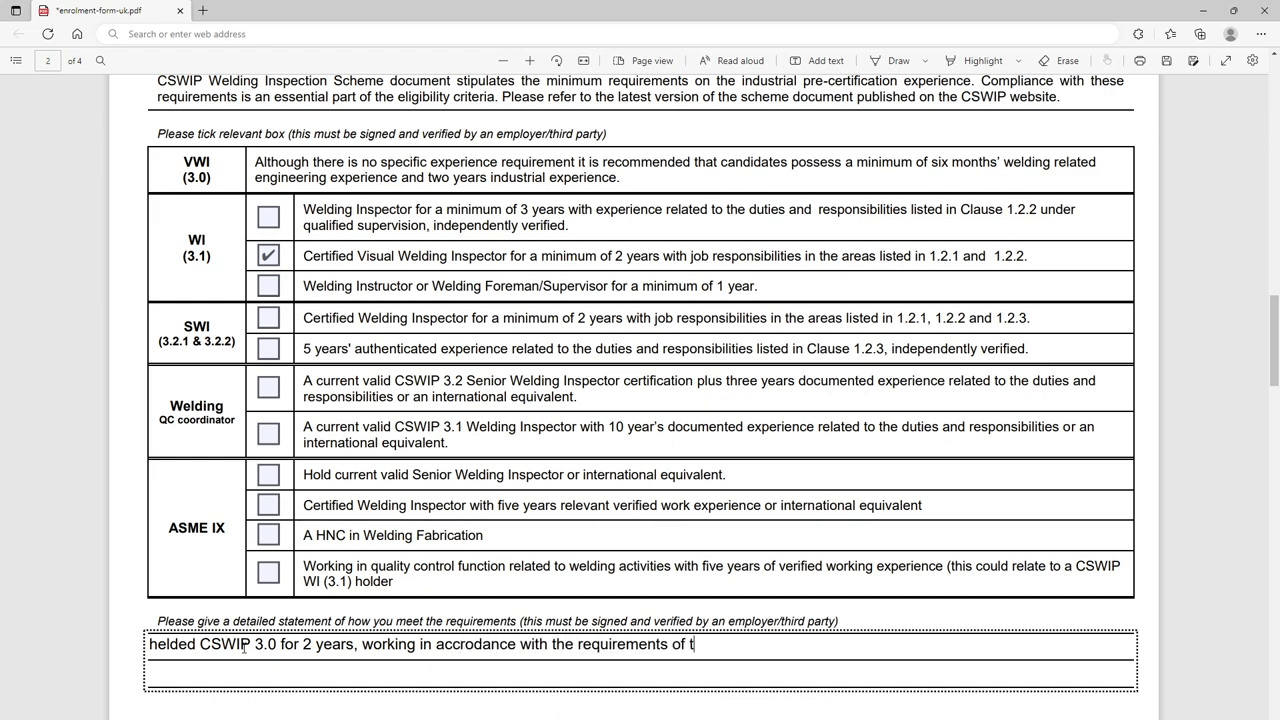
text(he scheme document)
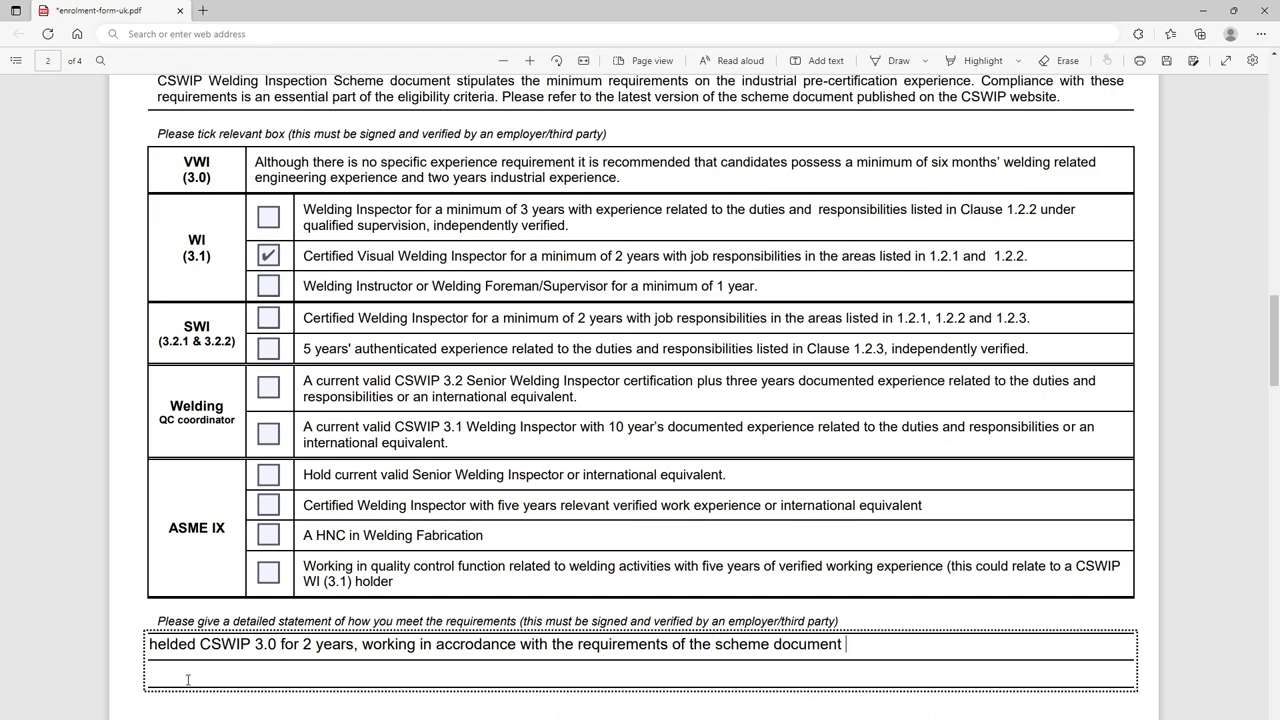
Step: Insert 'full' before 'accrodance' and append the duties sentence ending 'visual welding inspection and report writing'
click(437, 644)
text(full)
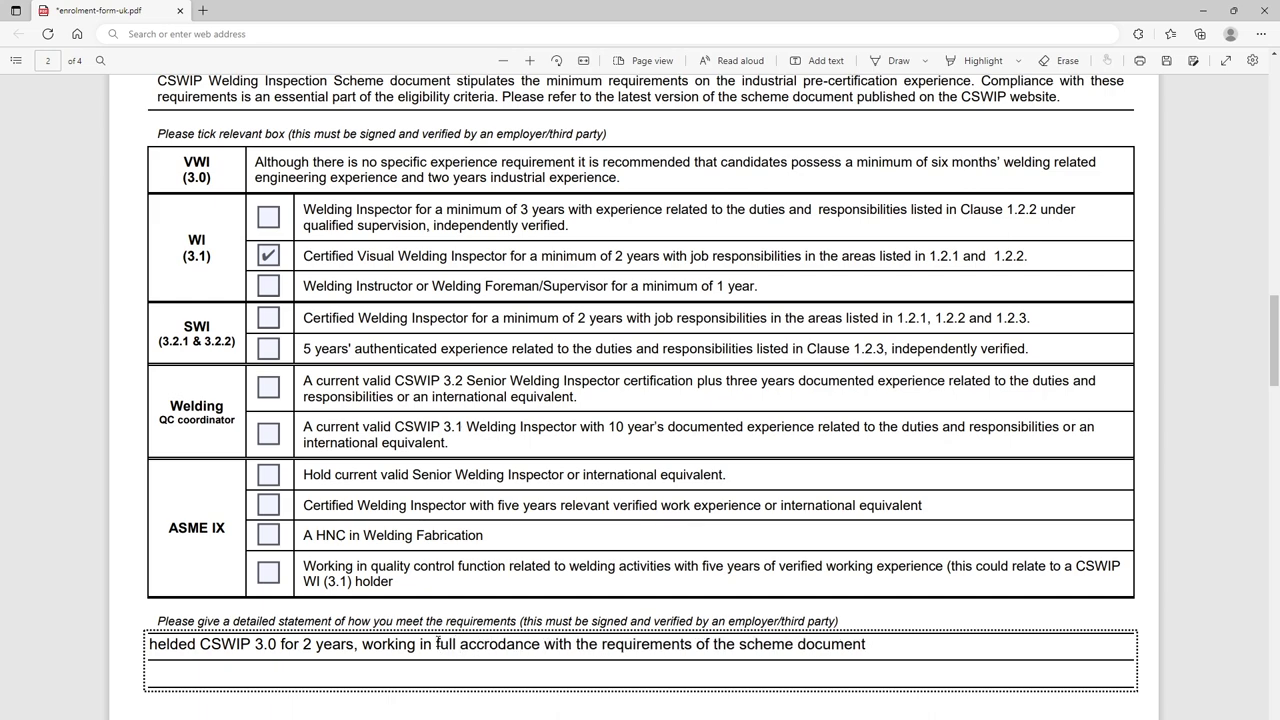
click(881, 657)
text(. Duties inclue qualif)
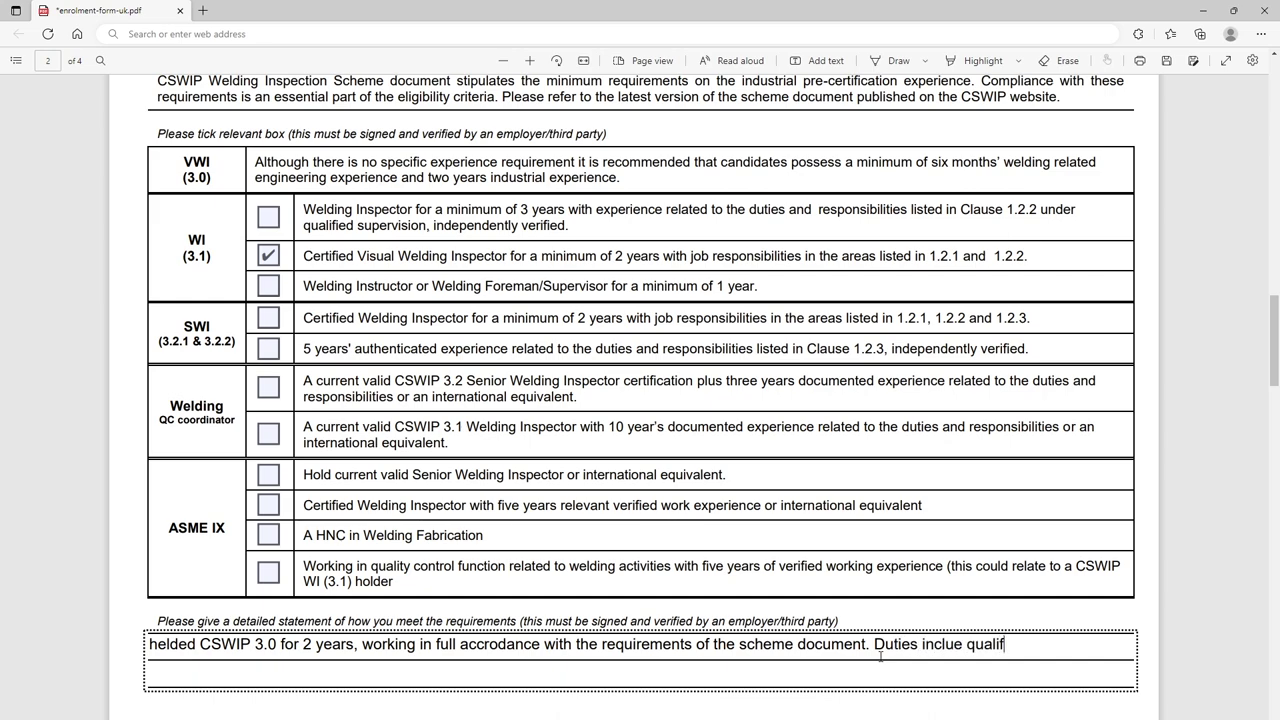
text(ication of welders)
text(, welding i)
text(nspection)
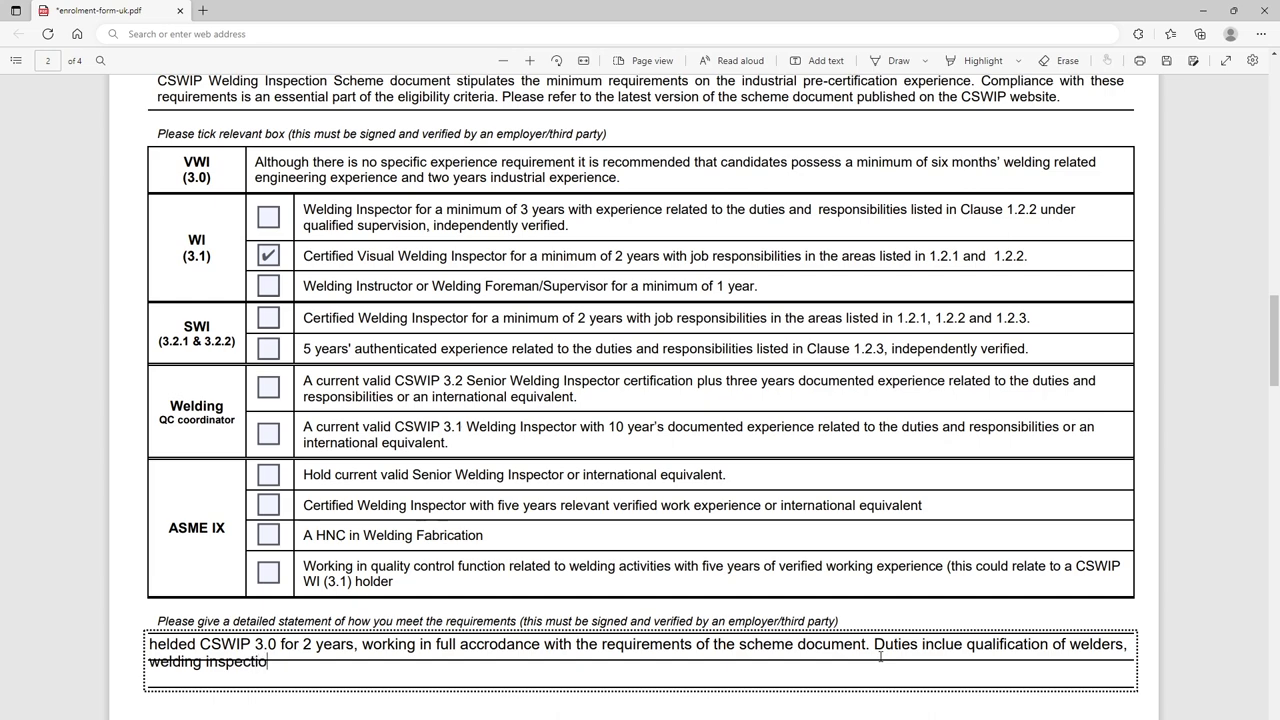
key(BackSpace)
key(BackSpace)
key(BackSpace)
key(BackSpace)
key(BackSpace)
key(BackSpace)
key(BackSpace)
key(BackSpace)
key(BackSpace)
key(BackSpace)
key(BackSpace)
key(BackSpace)
key(BackSpace)
key(BackSpace)
key(BackSpace)
key(BackSpace)
key(BackSpace)
key(BackSpace)
text(visual welding ins)
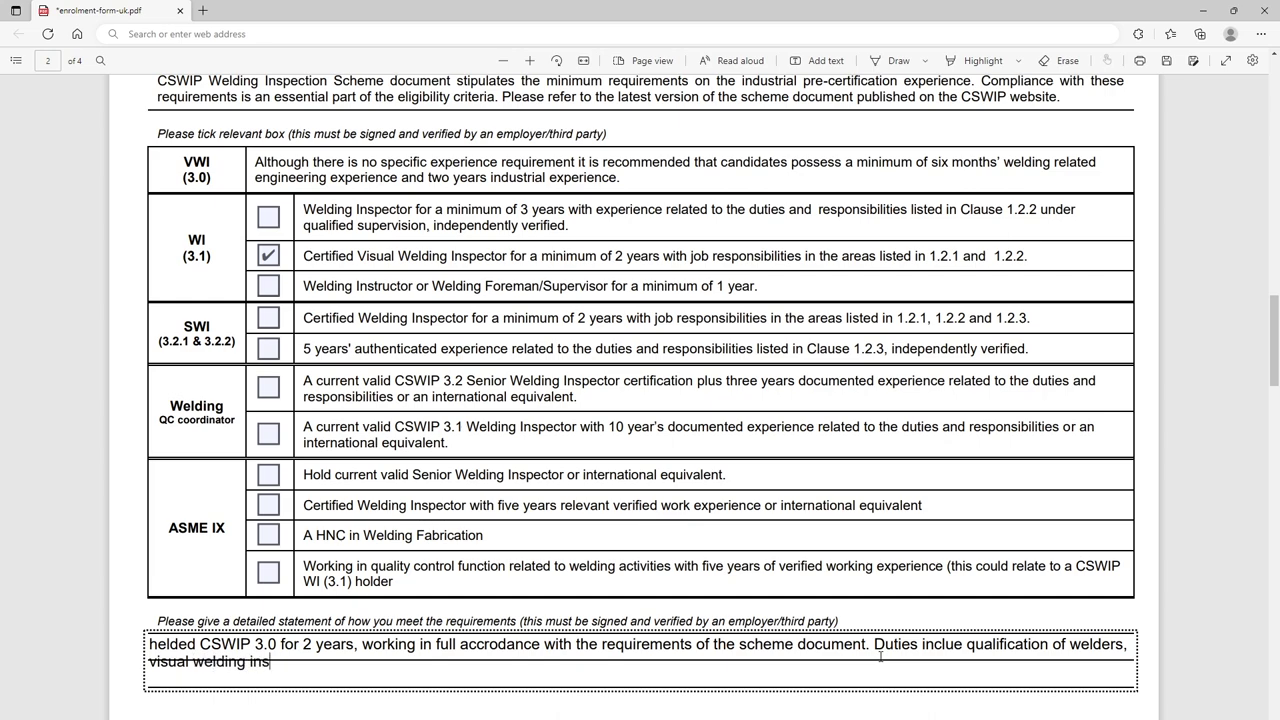
text(pection and report writing)
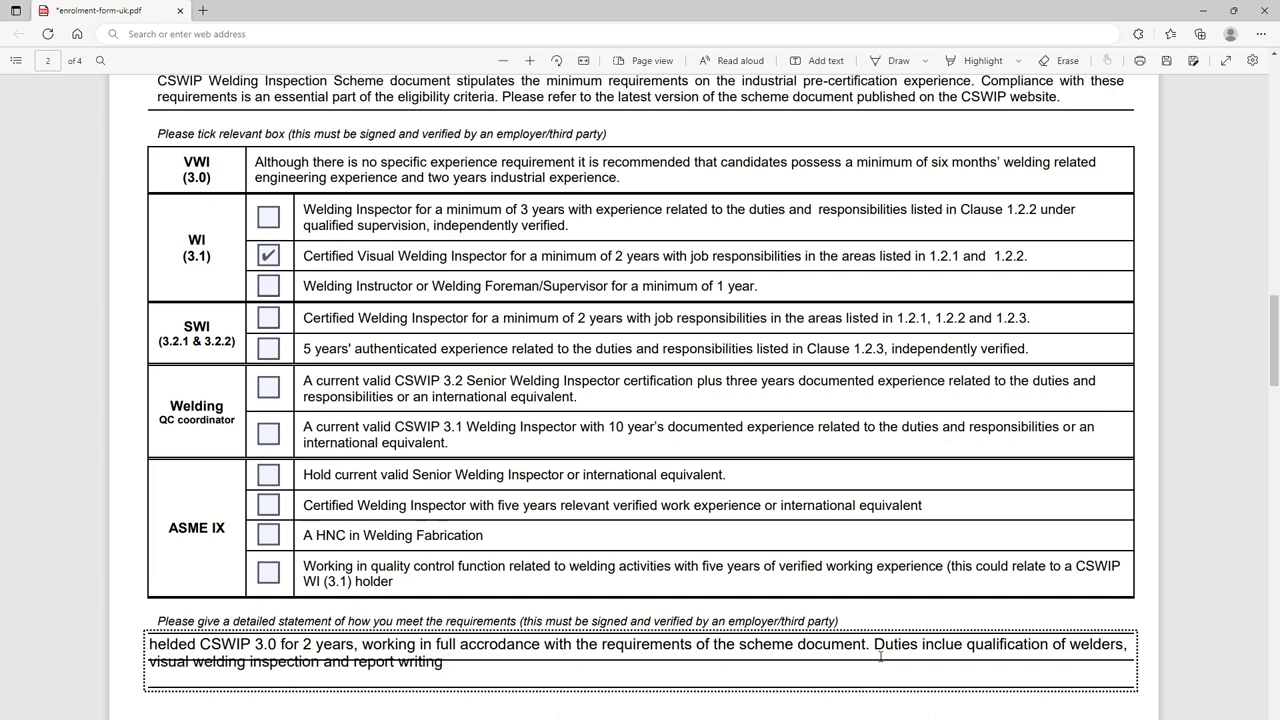
Step: Correct 'inclue' to 'include', then scroll down to page 3 of the form
click(955, 645)
text(d)
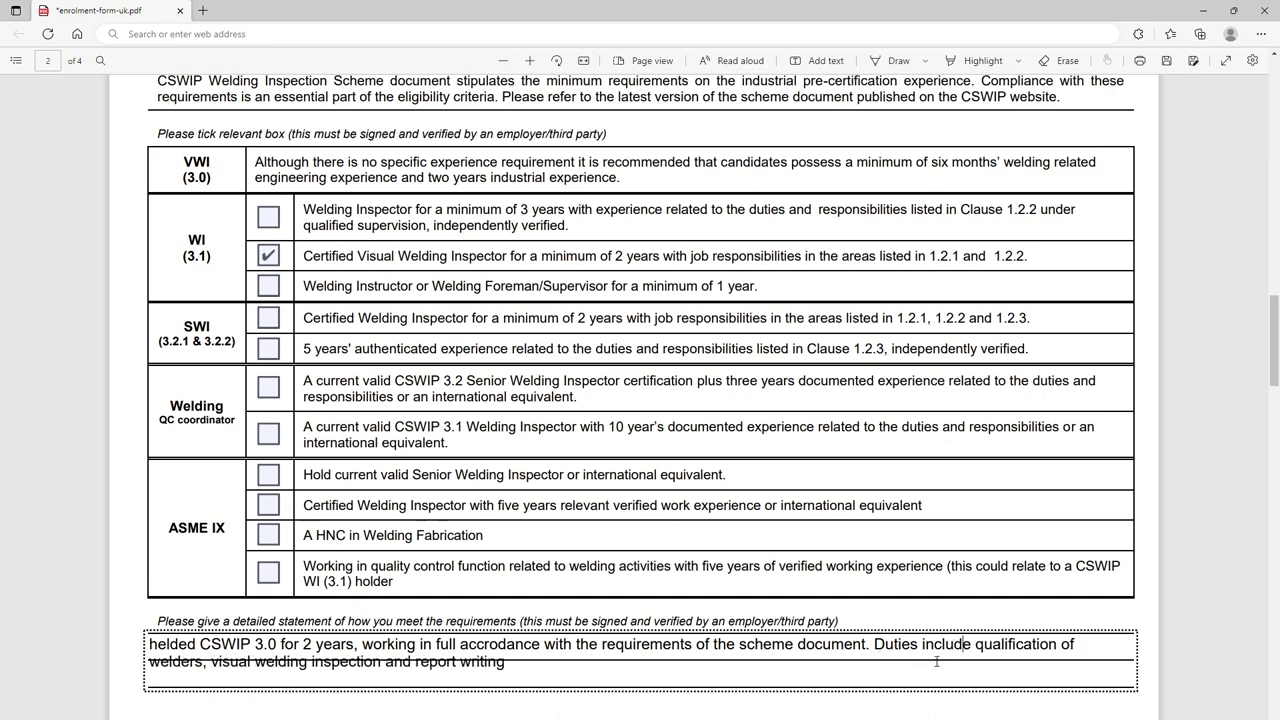
drag(1277, 307, 1276, 520)
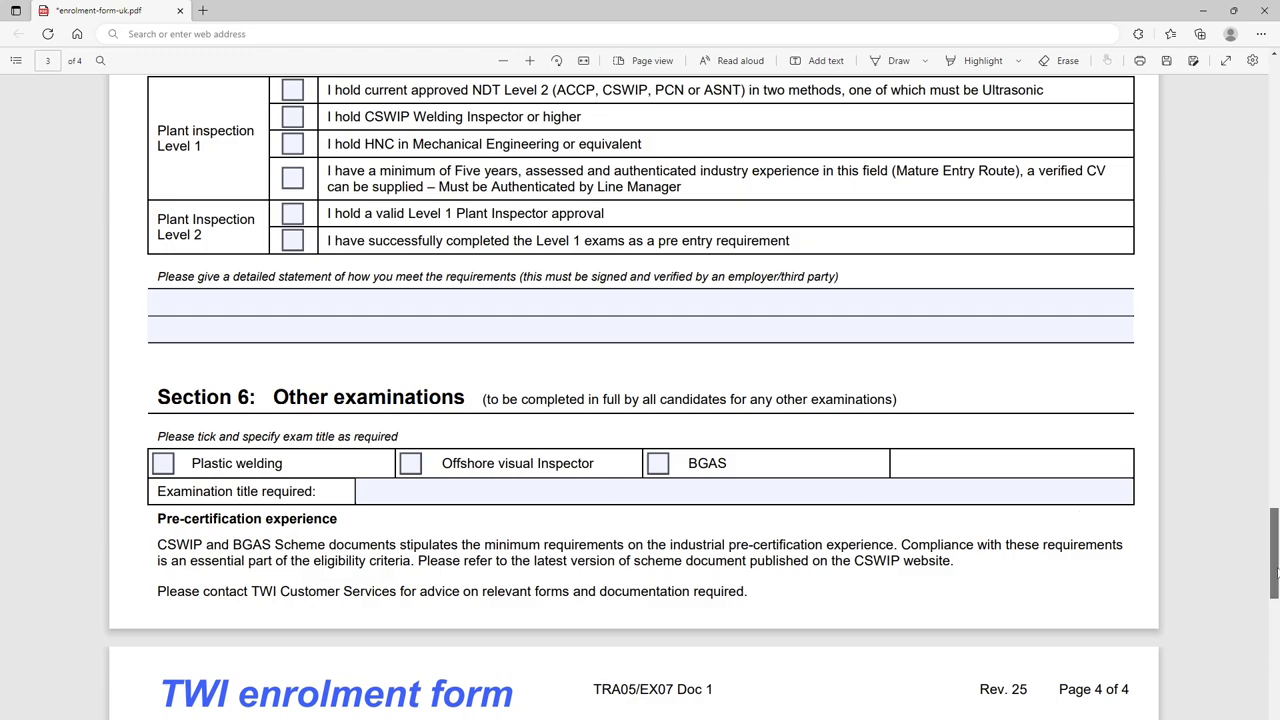
Step: Scroll down past Sections 3–6 to page 4's Section 7 Candidate's declaration
drag(1276, 570, 1277, 645)
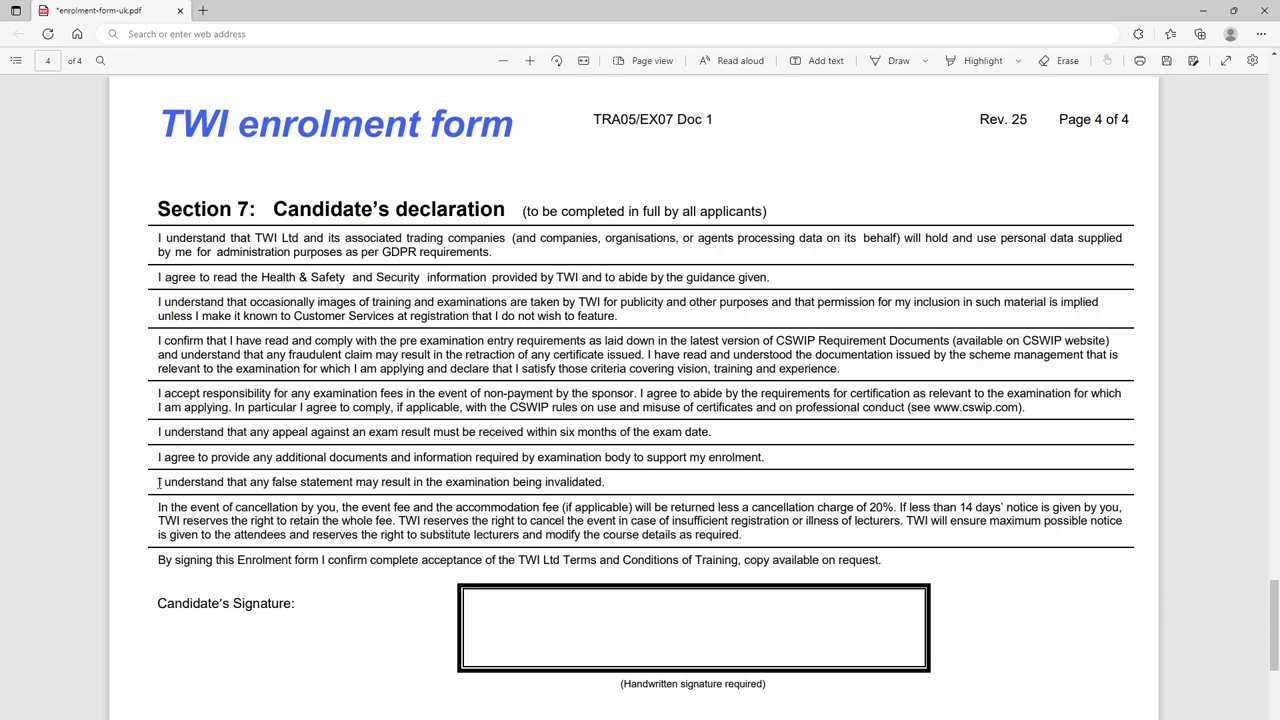
drag(156, 484, 647, 489)
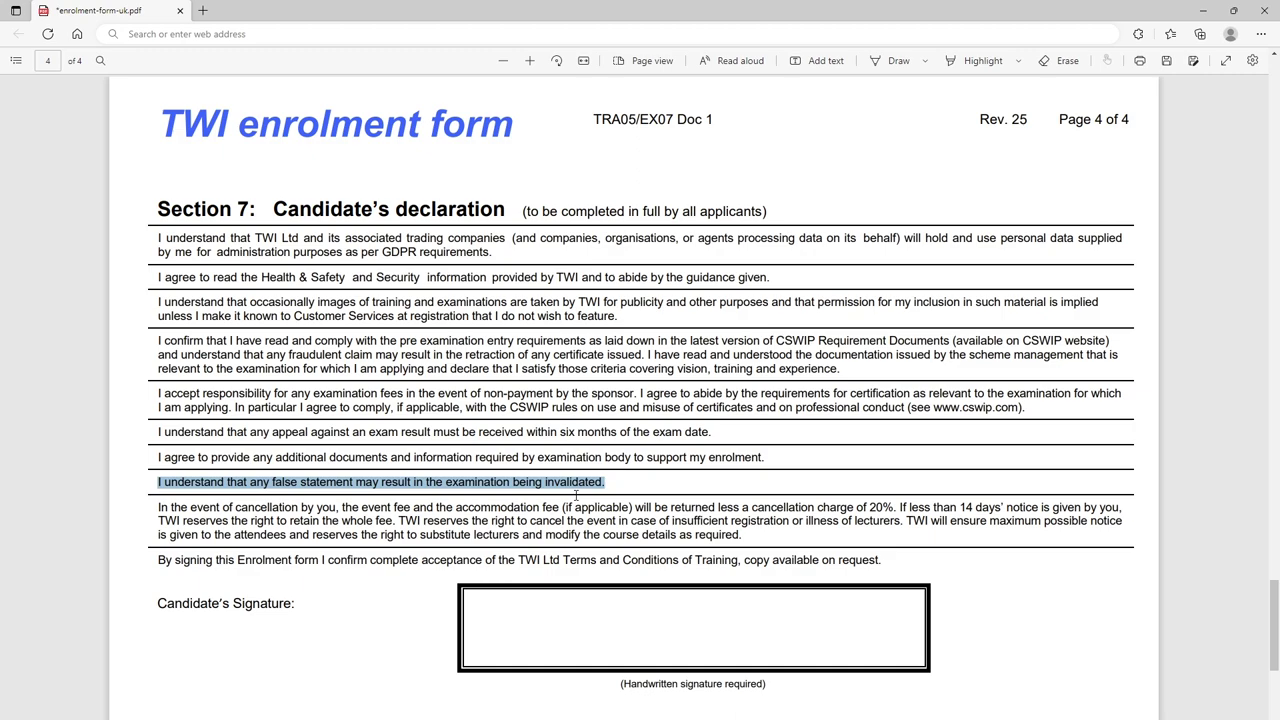
click(732, 518)
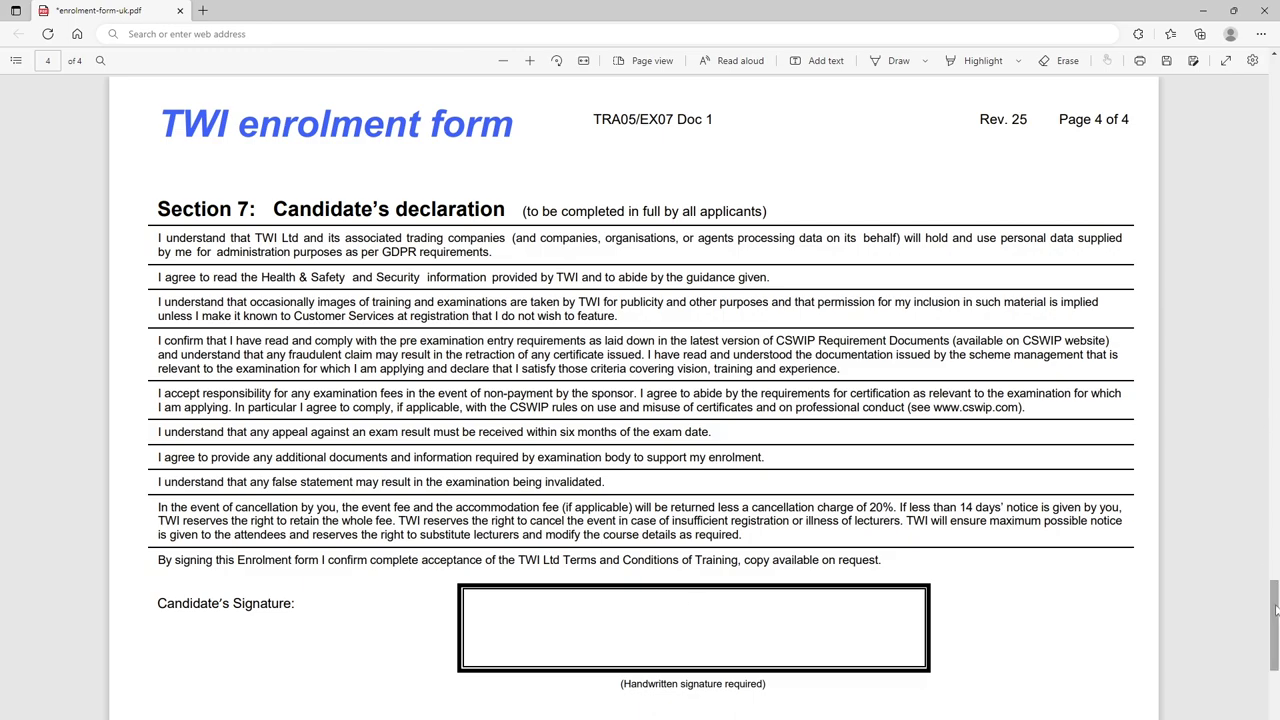
Step: Scroll down to Section 8 Verification, then back up to the Section 2 statement on page 2
drag(1276, 610, 1274, 677)
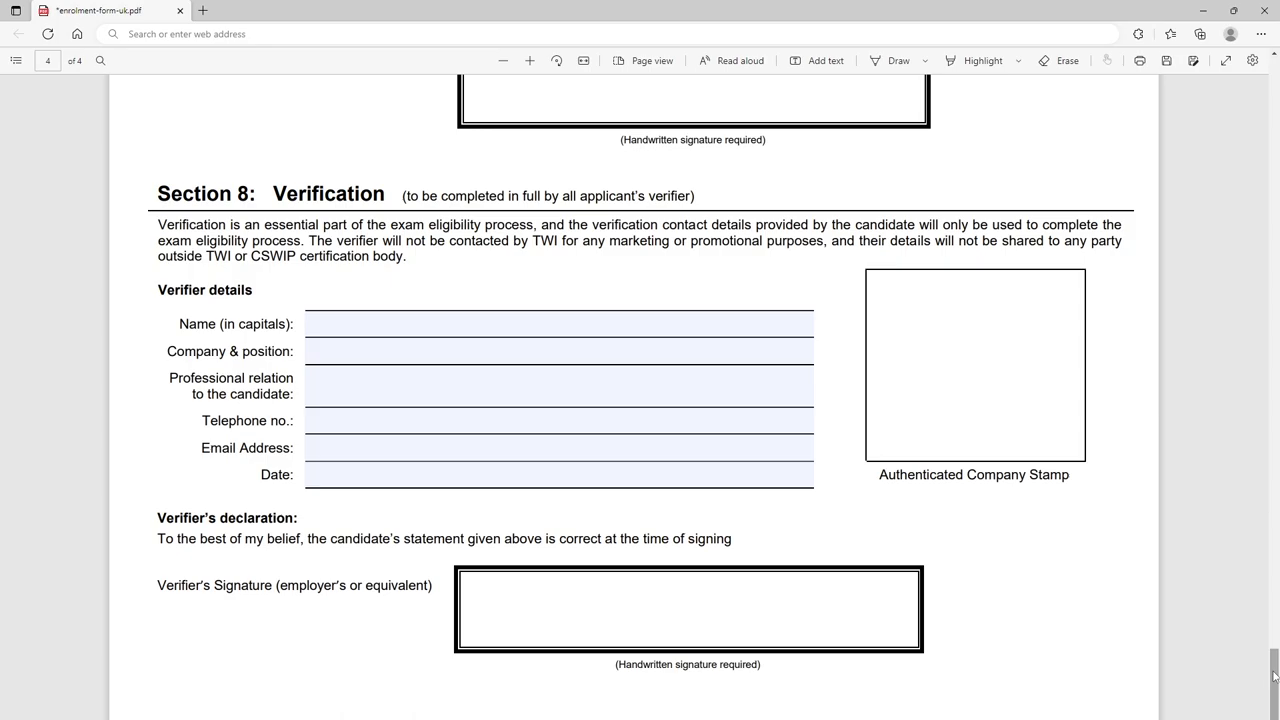
drag(1275, 676, 1256, 360)
Step: Select the full experience statement, deselect it, then scroll down to page 4's Section 8 Verification
click(160, 364)
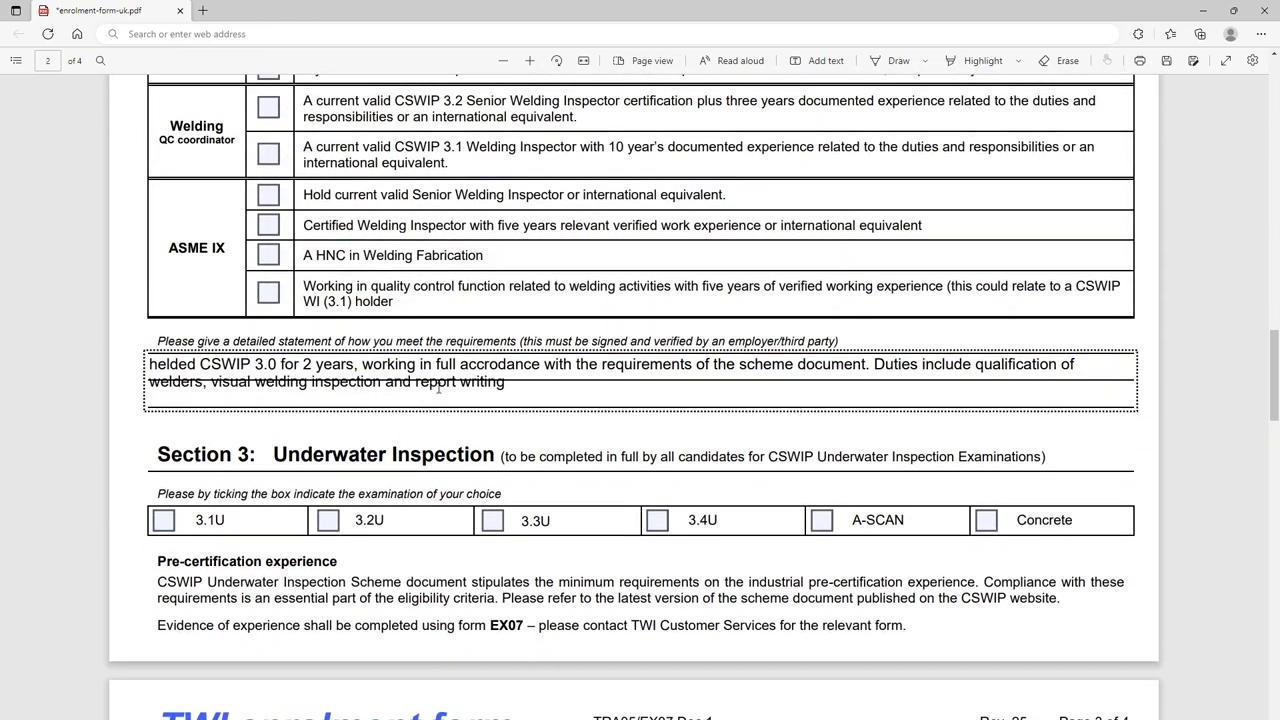
drag(513, 388, 150, 357)
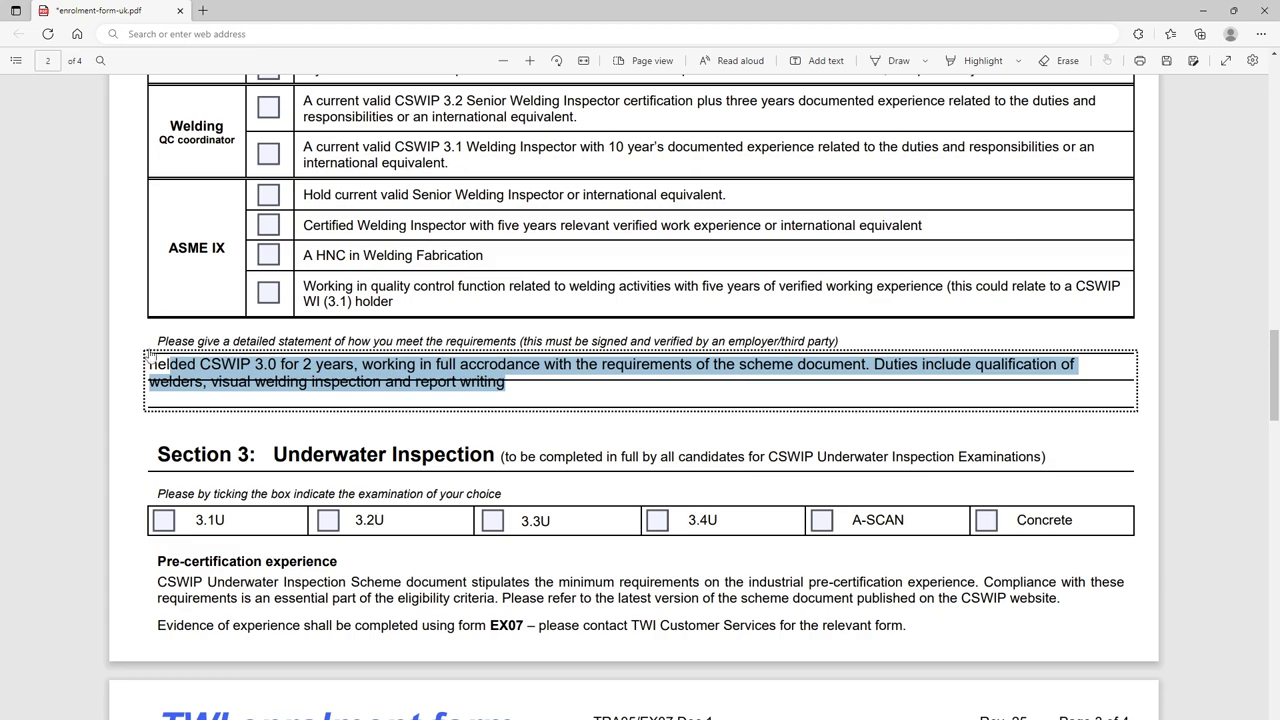
click(903, 434)
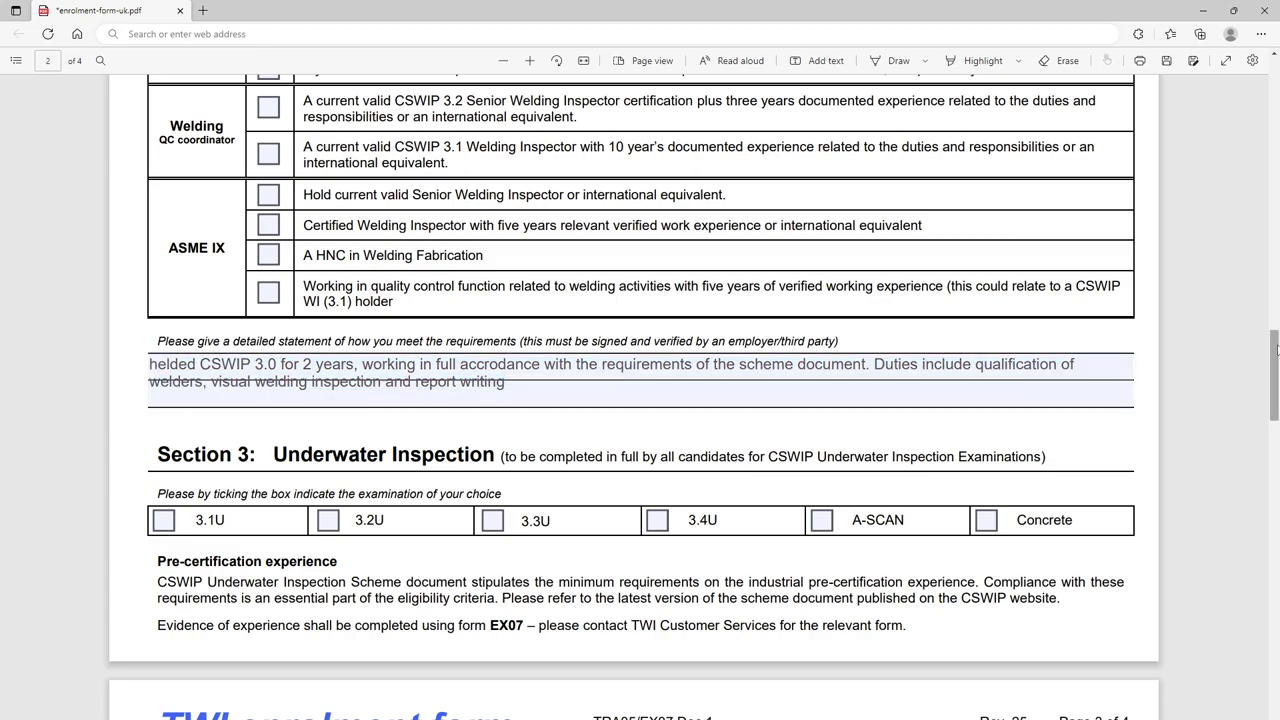
drag(1275, 345, 1275, 650)
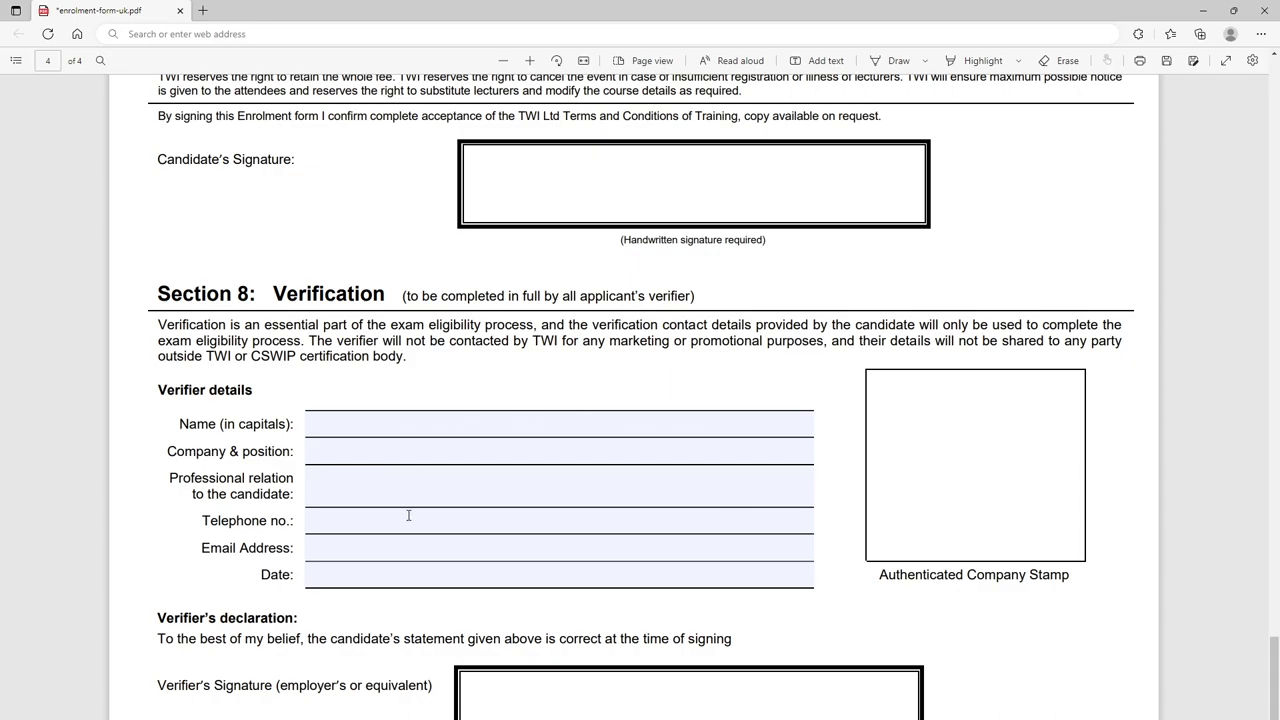